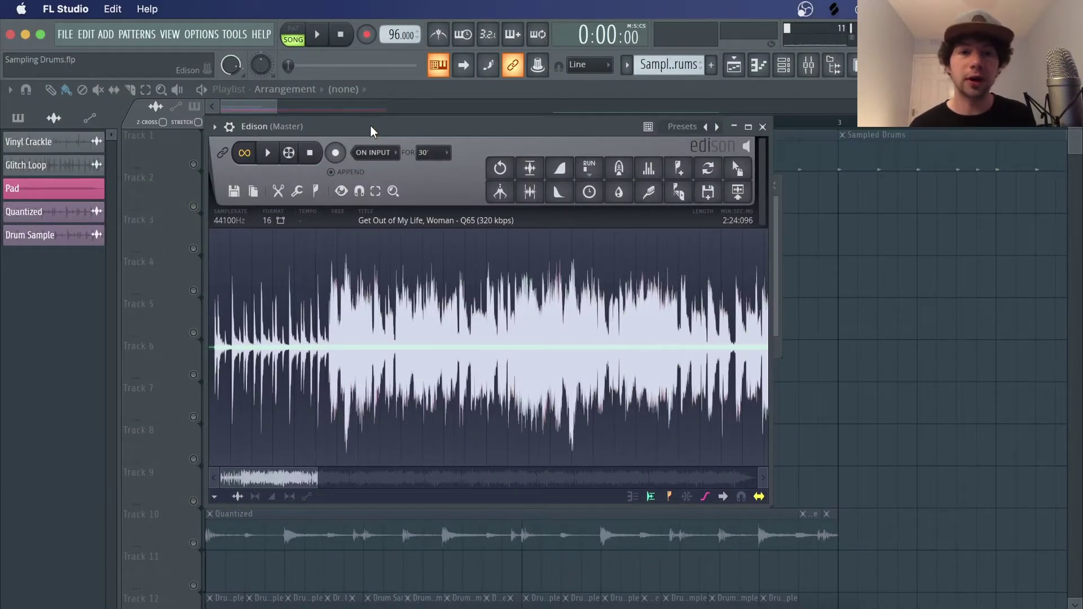
Step: Preview the song in Edison and select the opening drum break from about 0:420 to 5:694
{"action": "left_click", "coordinate": [271, 154]}
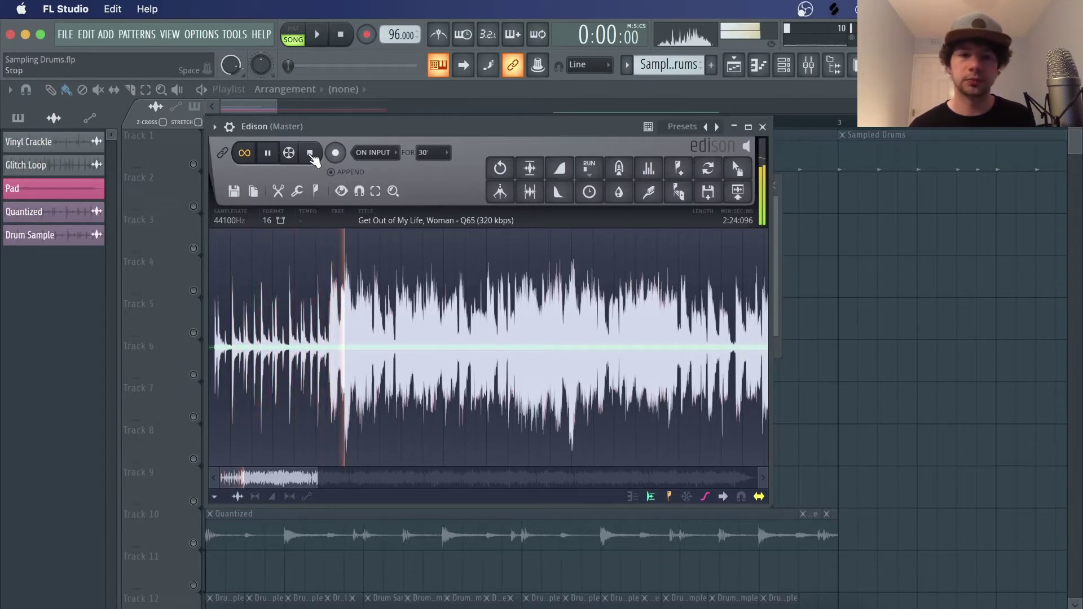
{"action": "left_click", "coordinate": [311, 156]}
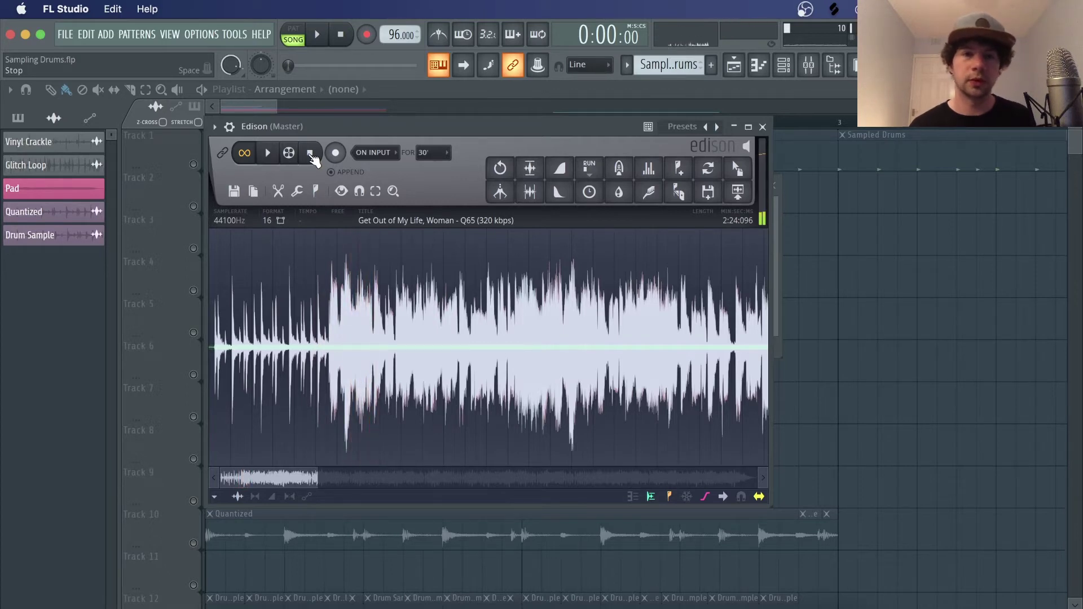
{"action": "scroll", "coordinate": [220, 313], "scroll_direction": "up", "scroll_amount": 5}
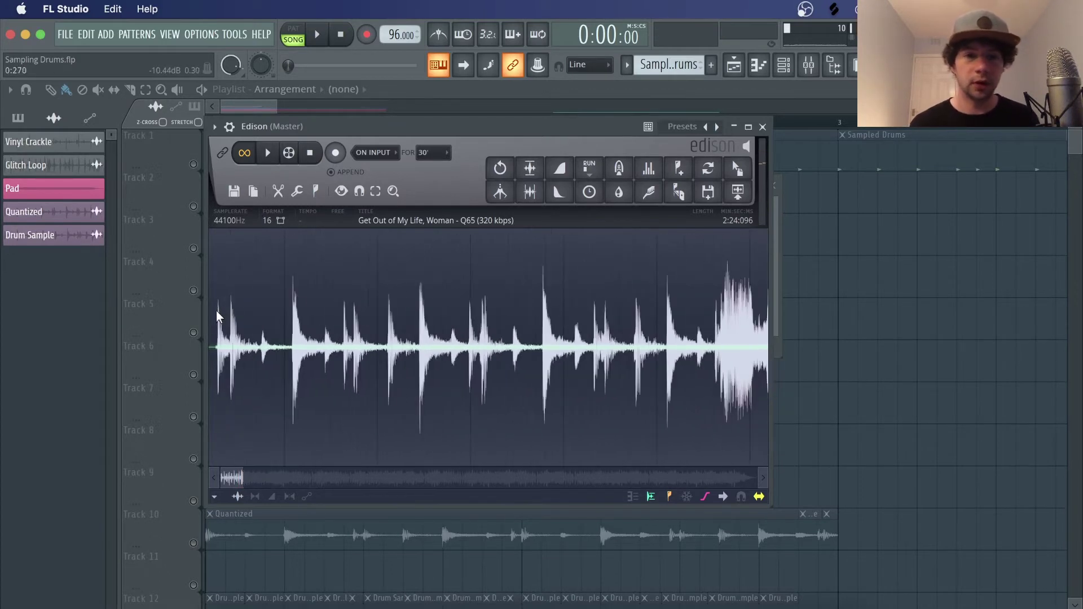
{"action": "left_click_drag", "start_coordinate": [230, 329], "coordinate": [264, 334]}
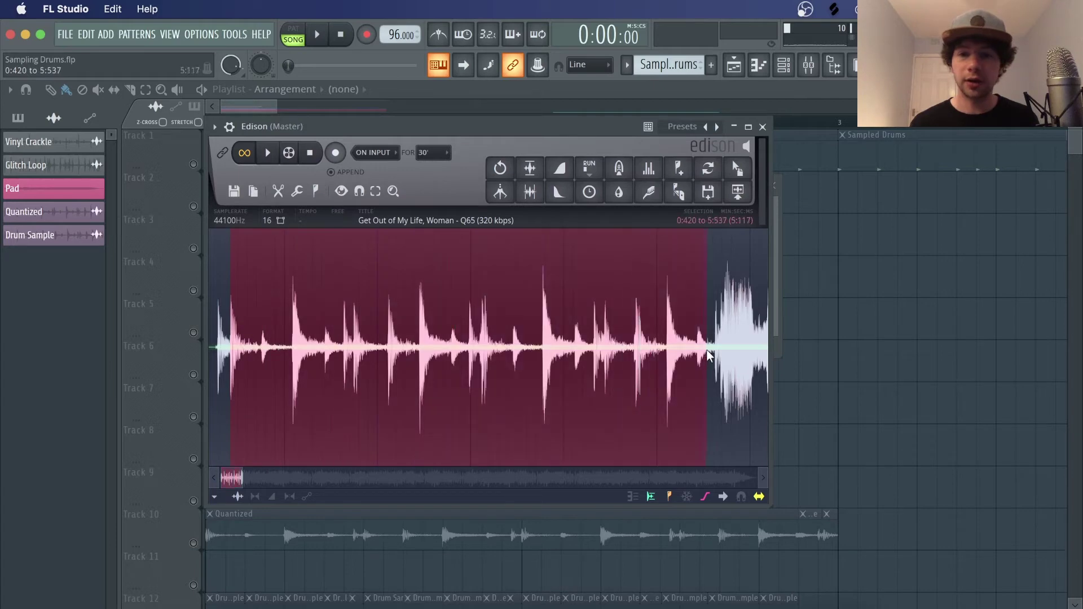
{"action": "left_click_drag", "start_coordinate": [722, 351], "coordinate": [723, 350]}
Step: Refine the selection's start to the zero crossing just before the first kick, at 0:420
{"action": "scroll", "coordinate": [241, 347], "scroll_direction": "up", "scroll_amount": 4}
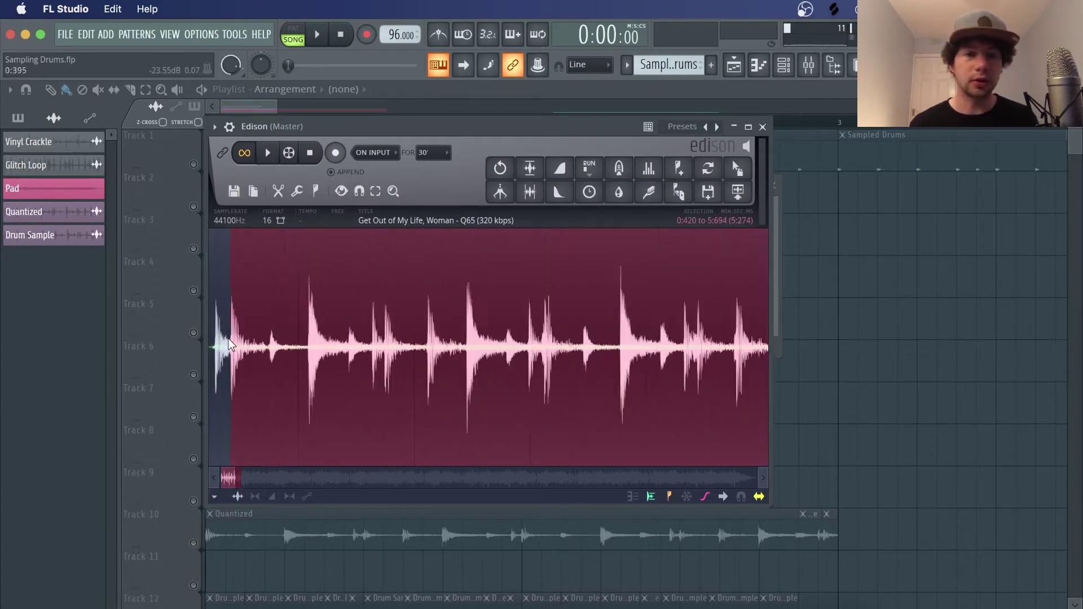
{"action": "left_click_drag", "start_coordinate": [242, 347], "coordinate": [246, 349]}
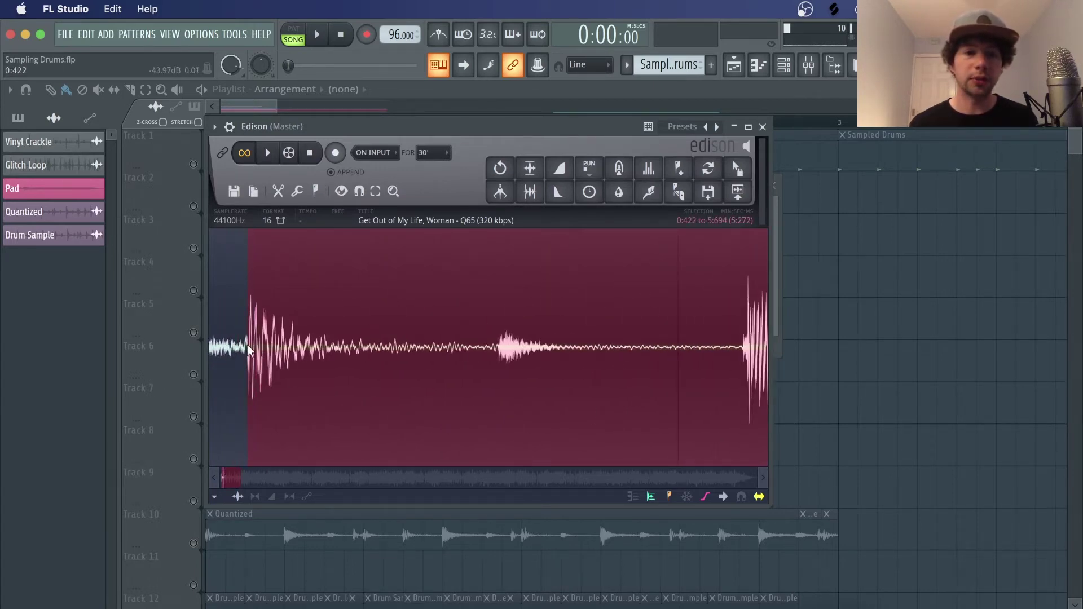
{"action": "scroll", "coordinate": [248, 348], "scroll_direction": "up", "scroll_amount": 5}
{"action": "scroll", "coordinate": [309, 356], "scroll_direction": "up", "scroll_amount": 6}
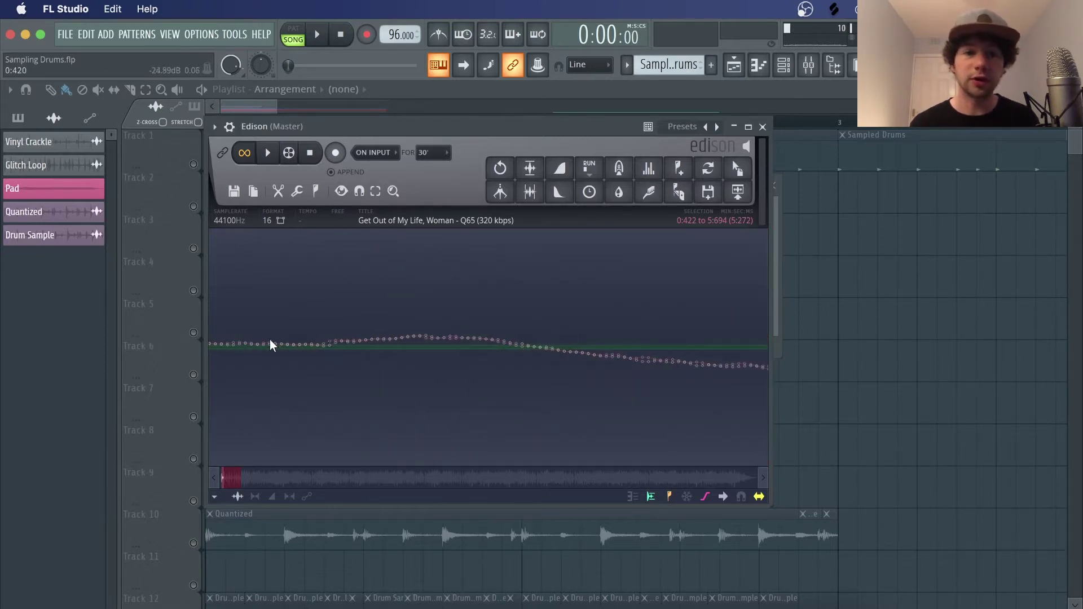
{"action": "left_click_drag", "start_coordinate": [393, 349], "coordinate": [313, 352]}
{"action": "scroll", "coordinate": [318, 354], "scroll_direction": "down", "scroll_amount": 4}
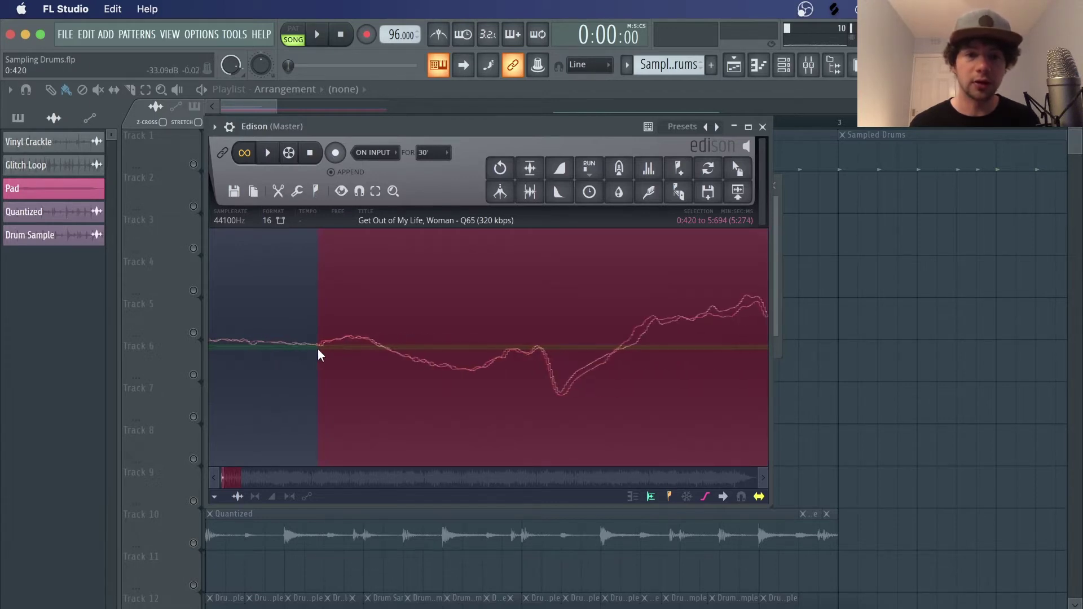
Step: Pull the selection's end back to the zero crossing just before the next hit's transient, at 5:686
{"action": "scroll", "coordinate": [320, 353], "scroll_direction": "down", "scroll_amount": 8}
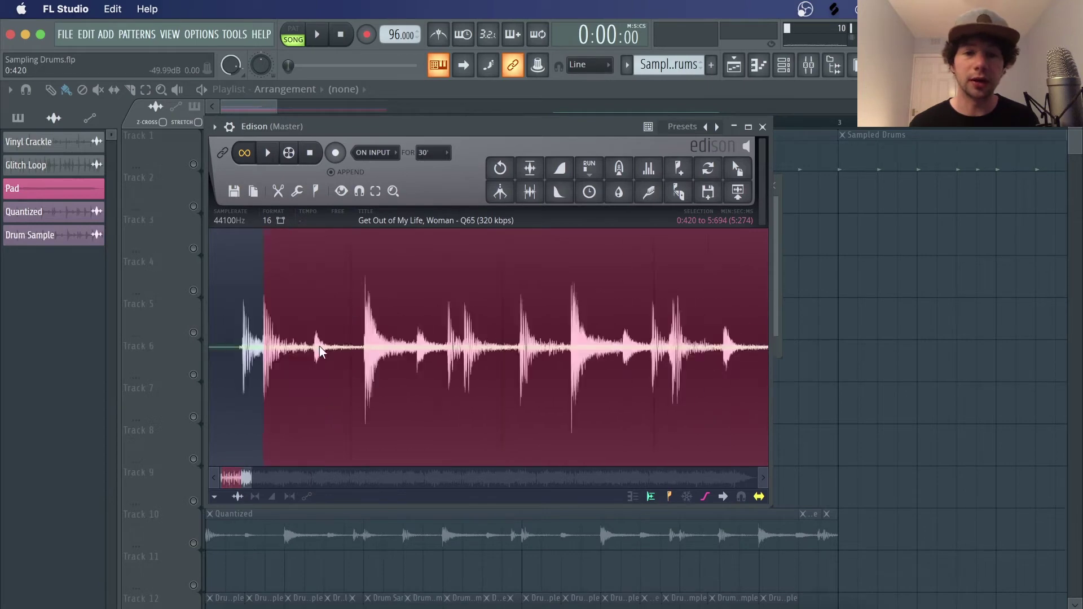
{"action": "scroll", "coordinate": [583, 342], "scroll_direction": "up", "scroll_amount": 10}
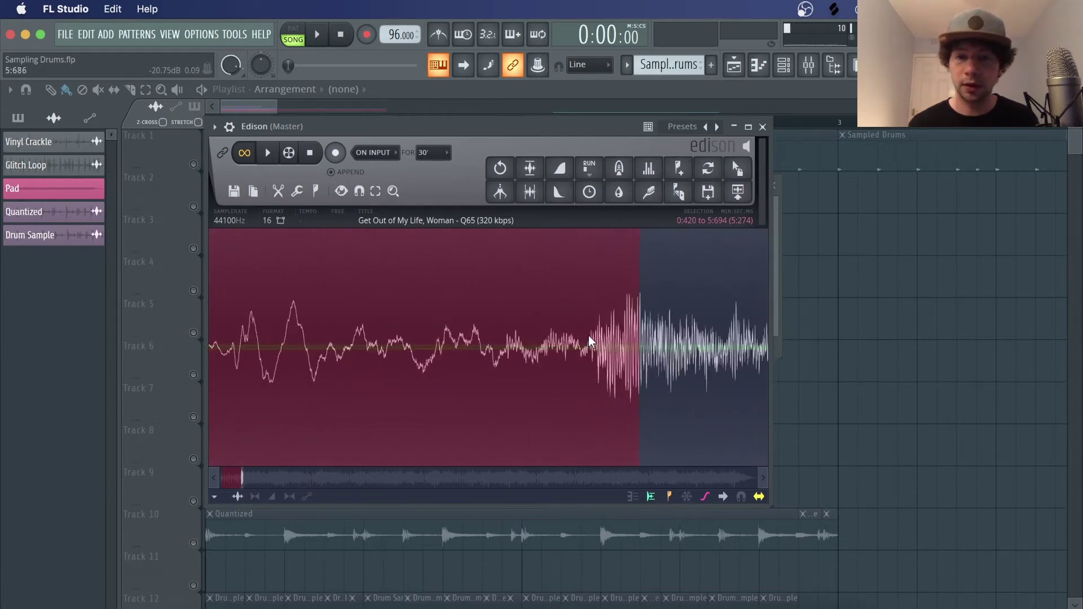
{"action": "left_click_drag", "start_coordinate": [585, 345], "coordinate": [572, 352]}
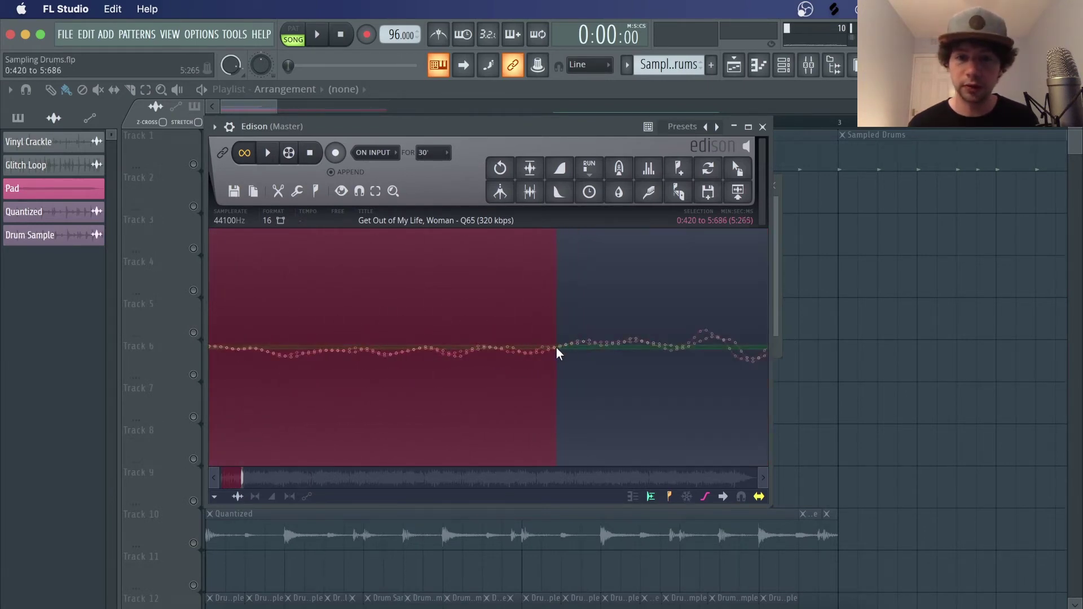
{"action": "scroll", "coordinate": [547, 353], "scroll_direction": "down", "scroll_amount": 3}
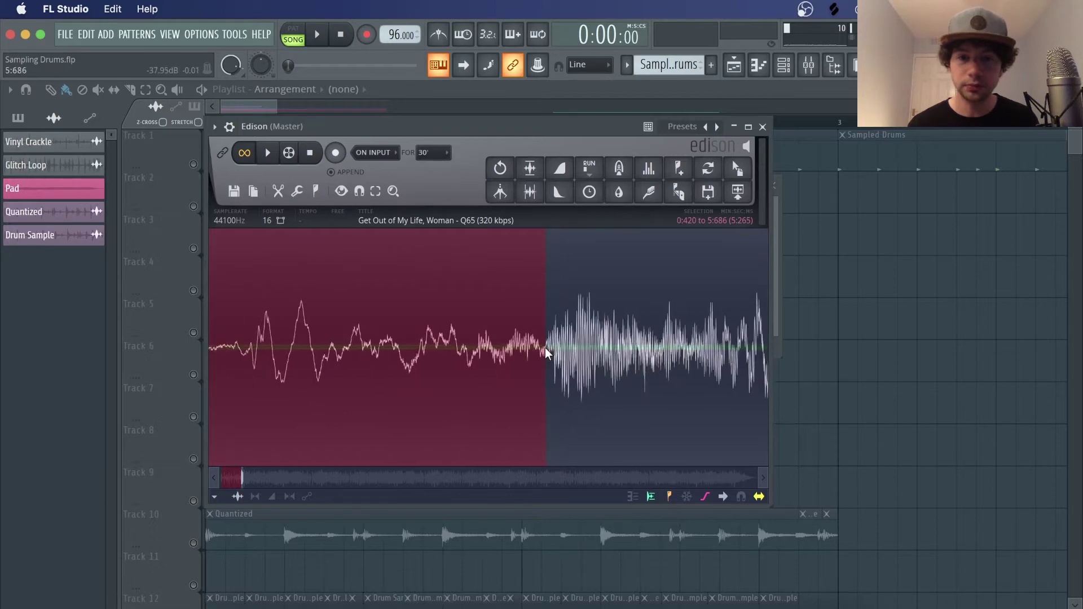
Step: Place the selected drum break in the playlist as an audio clip on Track 4, starting at bar 1
{"action": "scroll", "coordinate": [546, 353], "scroll_direction": "down", "scroll_amount": 5}
{"action": "left_click_drag", "start_coordinate": [737, 168], "coordinate": [445, 407]}
{"action": "left_click_drag", "start_coordinate": [529, 404], "coordinate": [389, 278]}
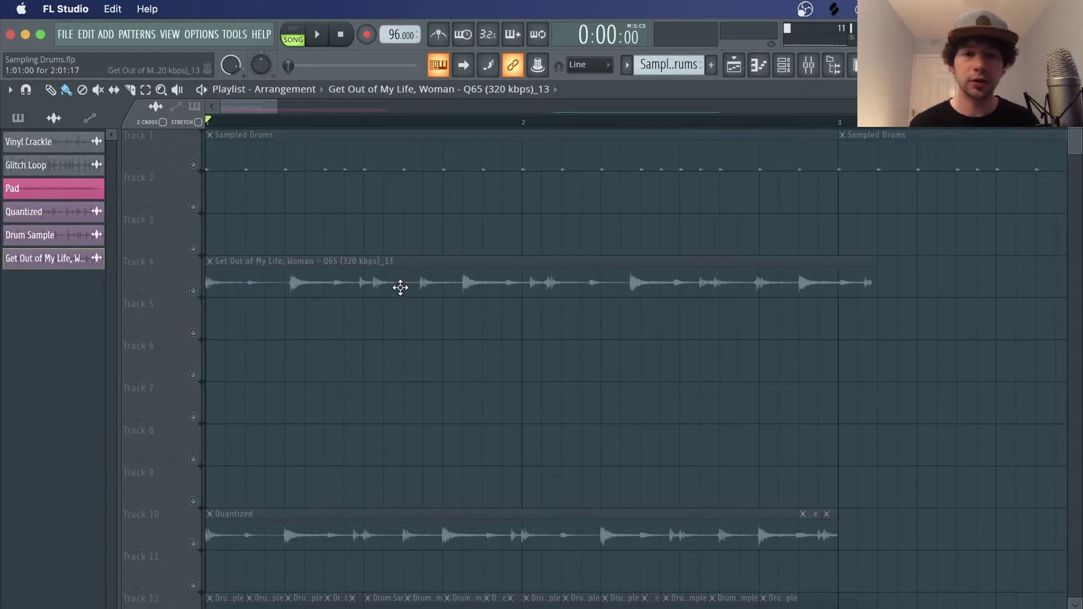
Step: Time-stretch the new Track 4 clip to 2 bars in its channel settings, keeping Resample mode
{"action": "double_click", "coordinate": [399, 285]}
{"action": "left_click_drag", "start_coordinate": [445, 259], "coordinate": [558, 238]}
{"action": "left_click_drag", "start_coordinate": [547, 320], "coordinate": [547, 295]}
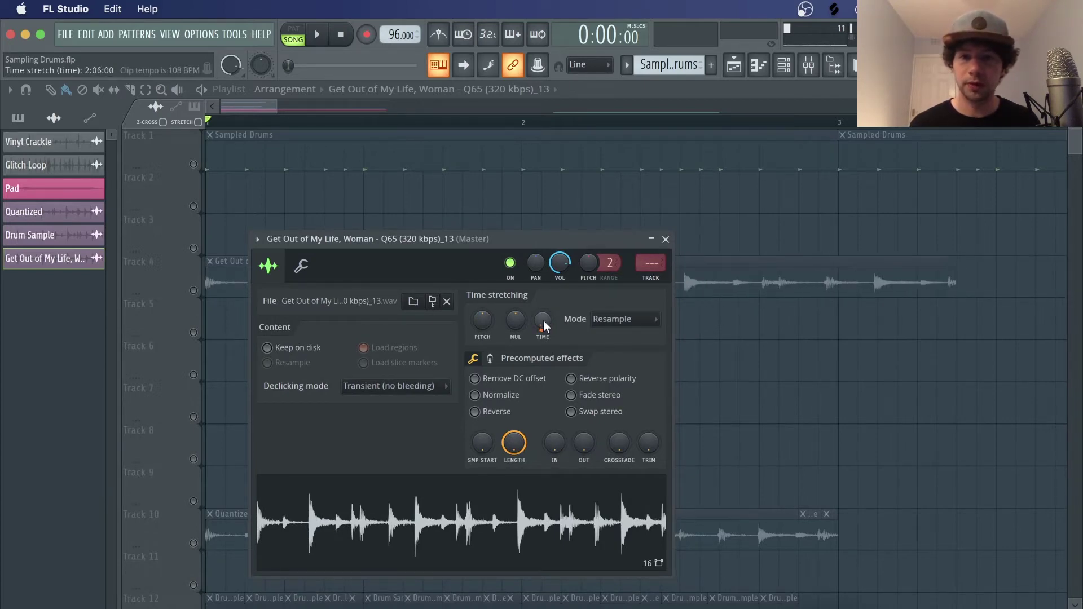
{"action": "right_click", "coordinate": [542, 323]}
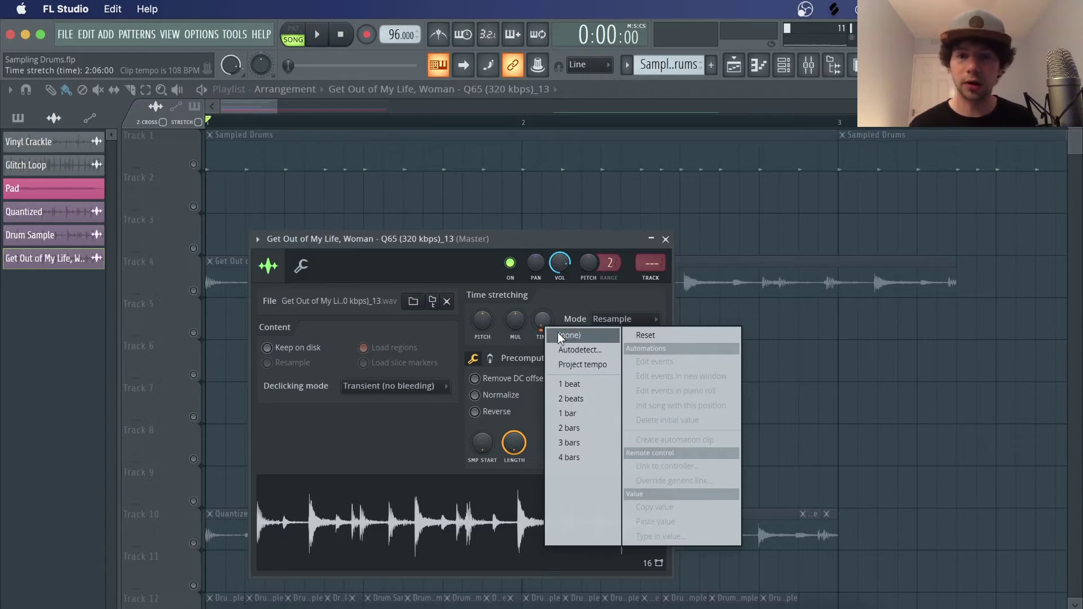
{"action": "left_click", "coordinate": [571, 427]}
{"action": "key", "text": "Escape"}
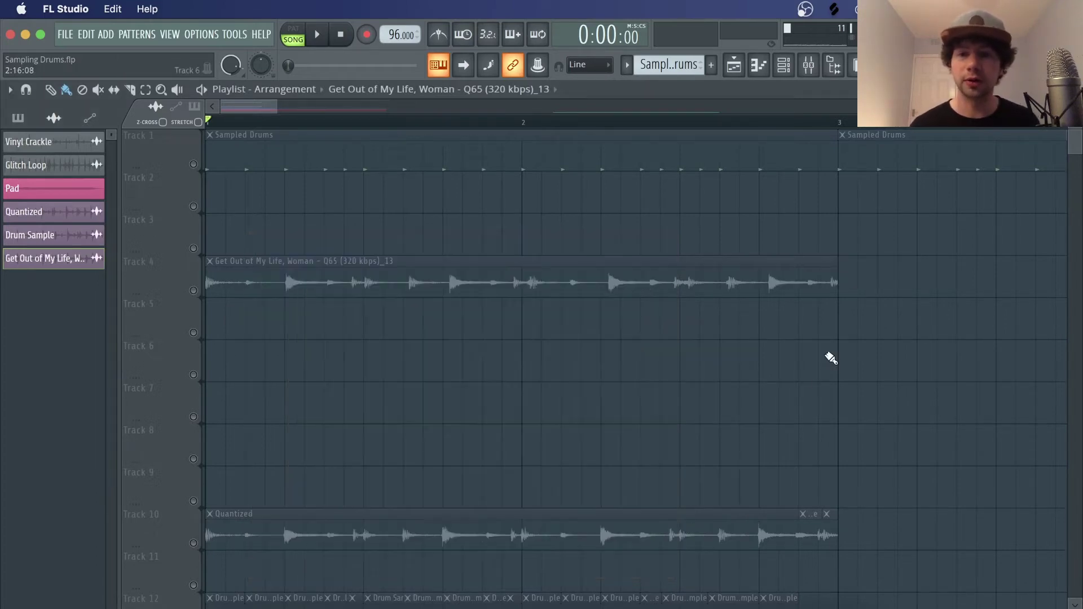
Step: Solo Track 4, set a playback loop over bars 1 and 2, and listen to the stretched break
{"action": "left_click", "coordinate": [195, 293]}
{"action": "key", "text": "space"}
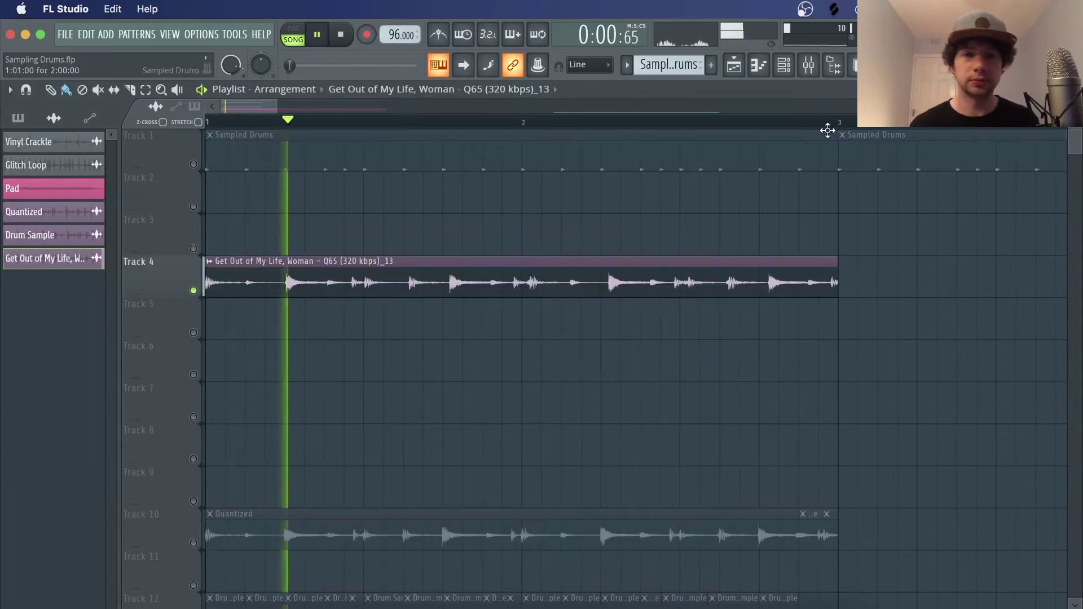
{"action": "left_click_drag", "start_coordinate": [840, 123], "coordinate": [206, 135]}
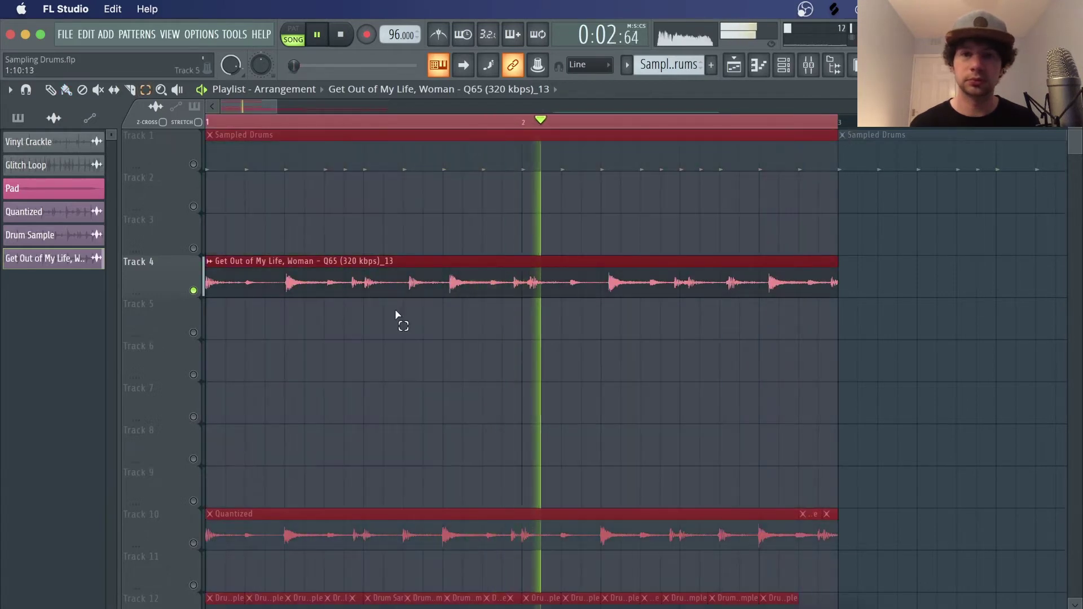
{"action": "left_click", "coordinate": [398, 313]}
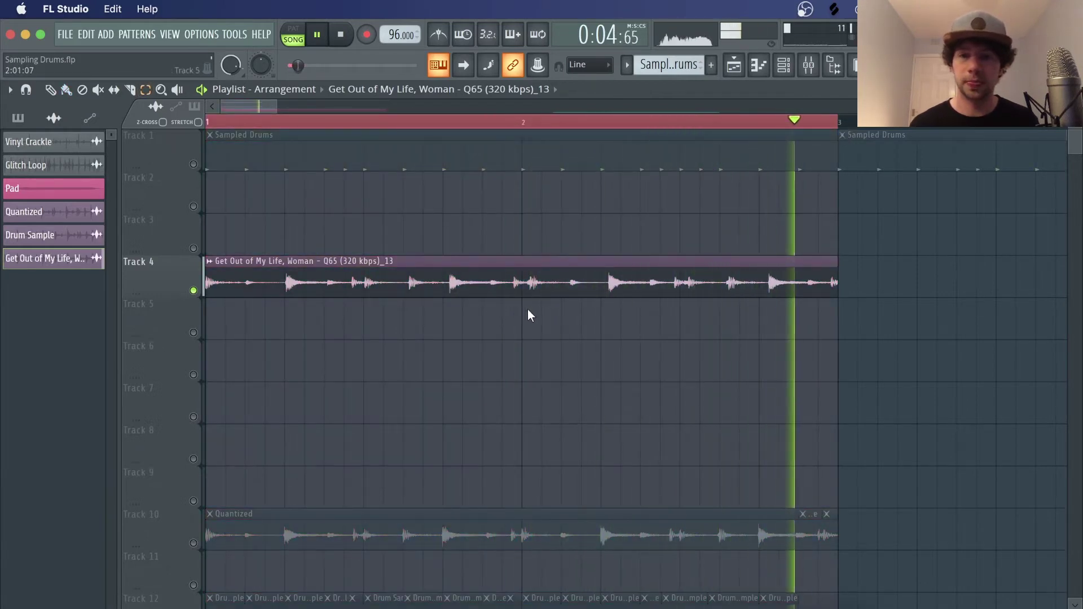
{"action": "key", "text": "space"}
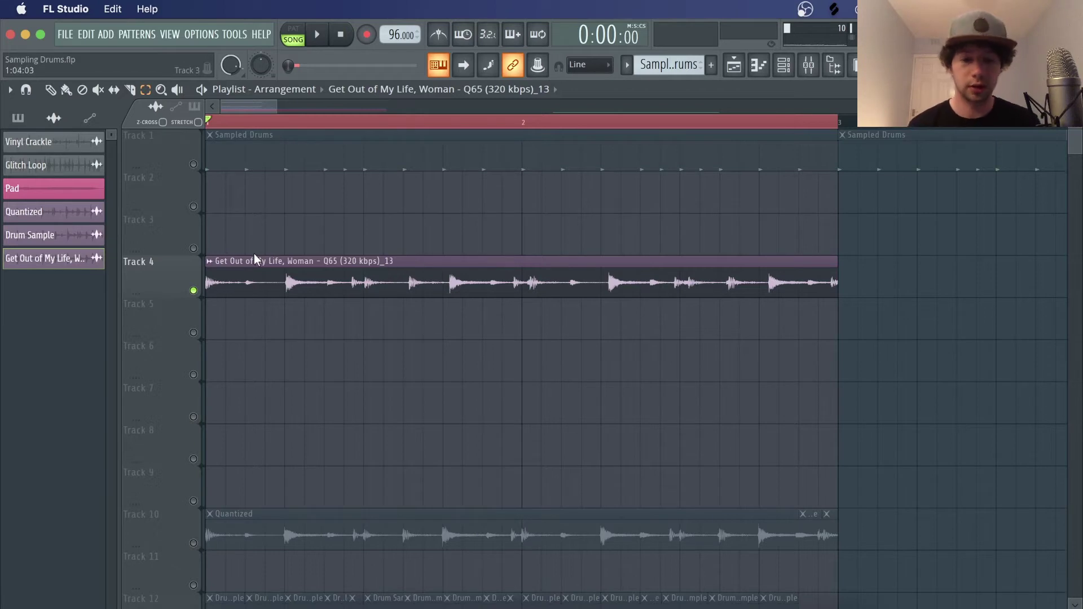
Step: Open the Track 4 drum clip for time-warping in NewTime
{"action": "left_click", "coordinate": [208, 261]}
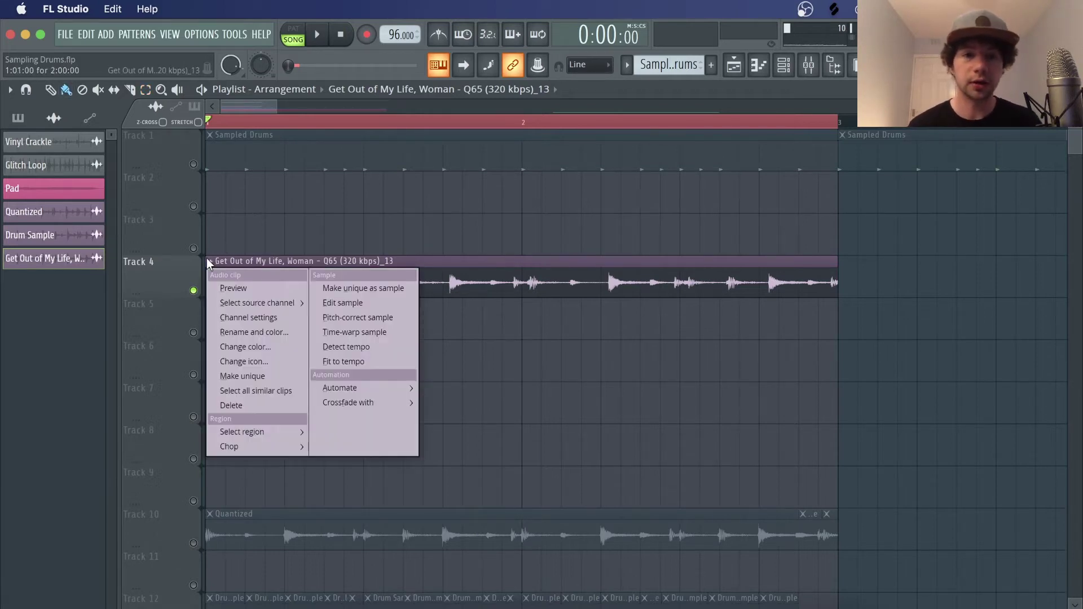
{"action": "left_click", "coordinate": [364, 332]}
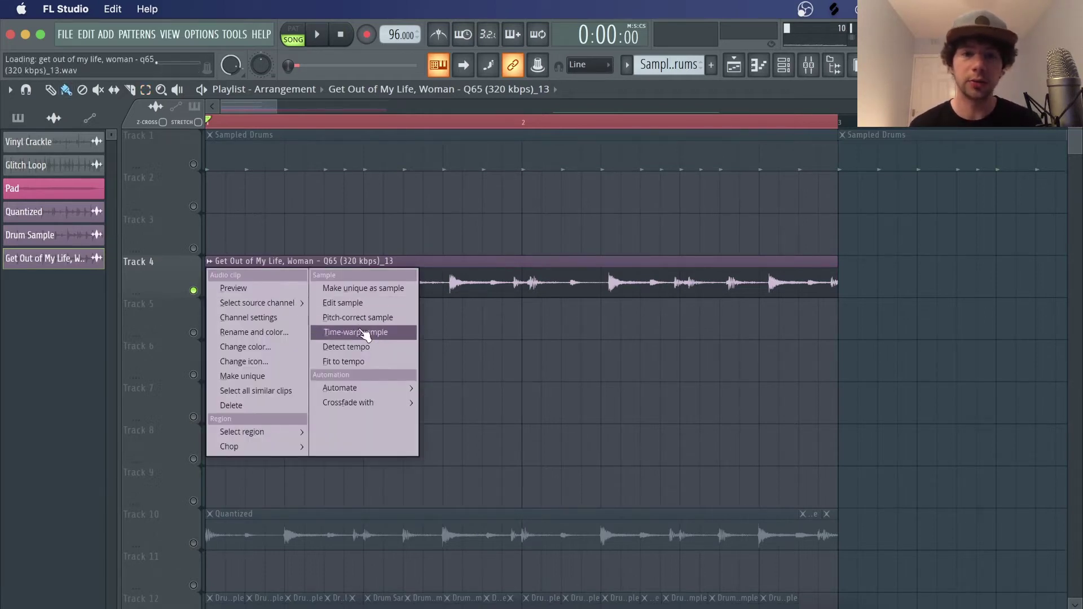
{"action": "left_click", "coordinate": [364, 332]}
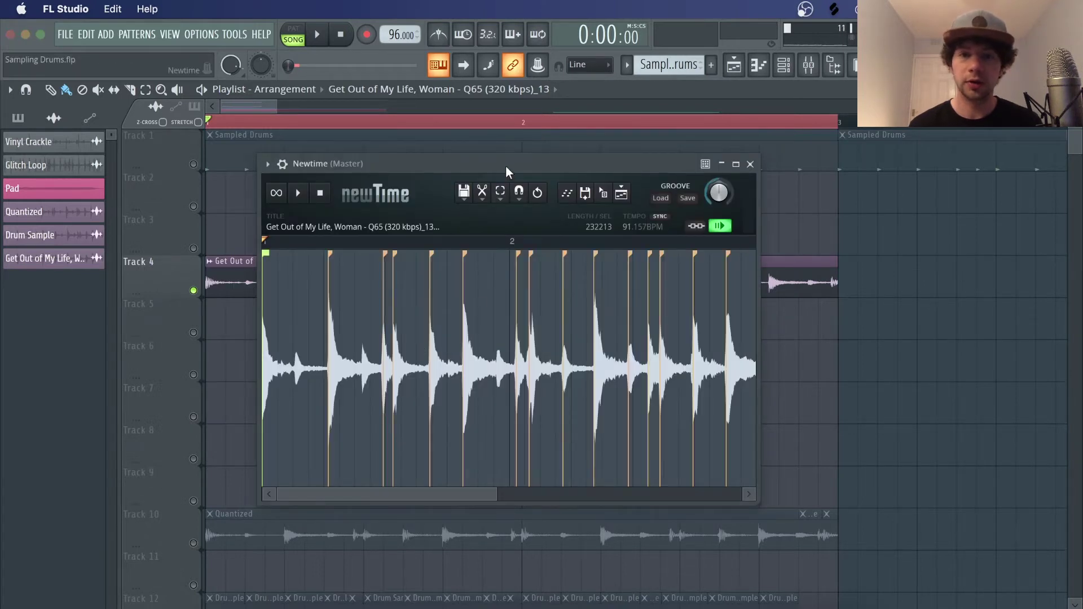
{"action": "left_click_drag", "start_coordinate": [506, 171], "coordinate": [439, 153]}
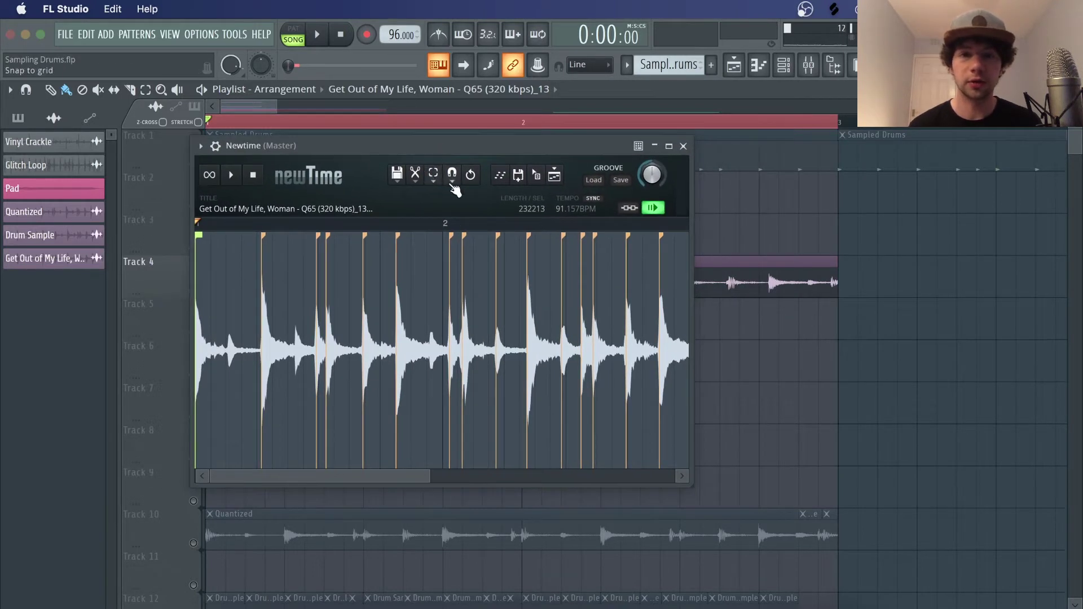
Step: Set NewTime's snap to 1/8 beat, quantize the break's timing, and preview the result
{"action": "left_click", "coordinate": [452, 182]}
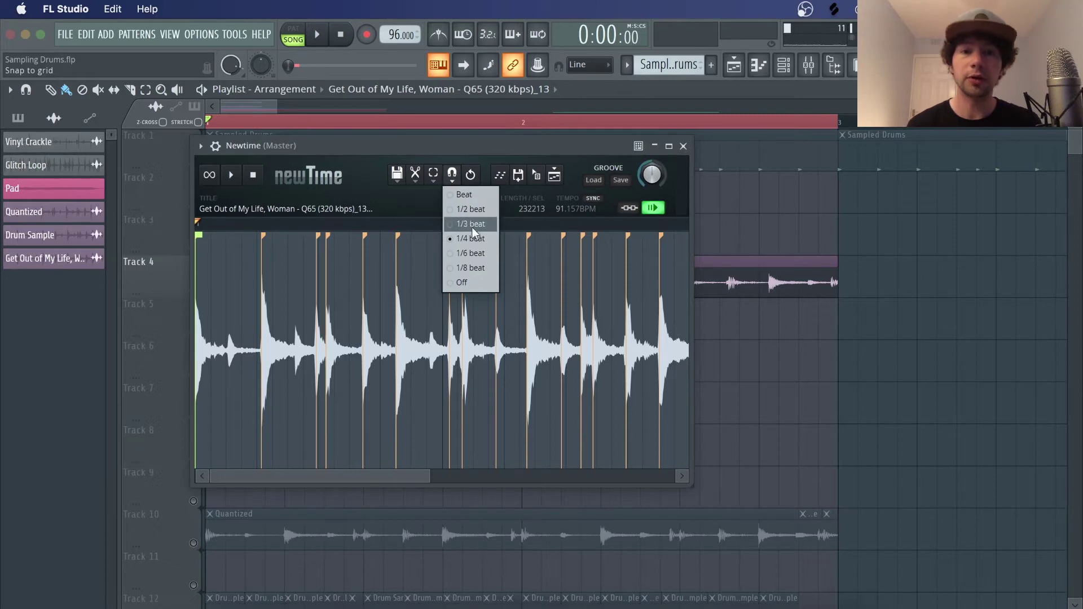
{"action": "left_click", "coordinate": [471, 270]}
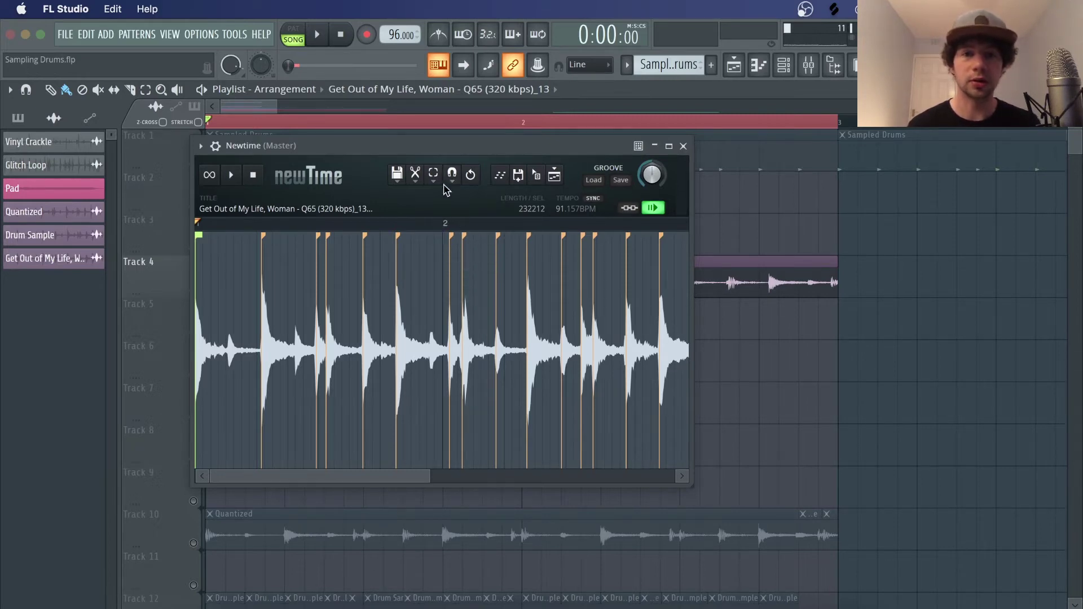
{"action": "left_click", "coordinate": [420, 183]}
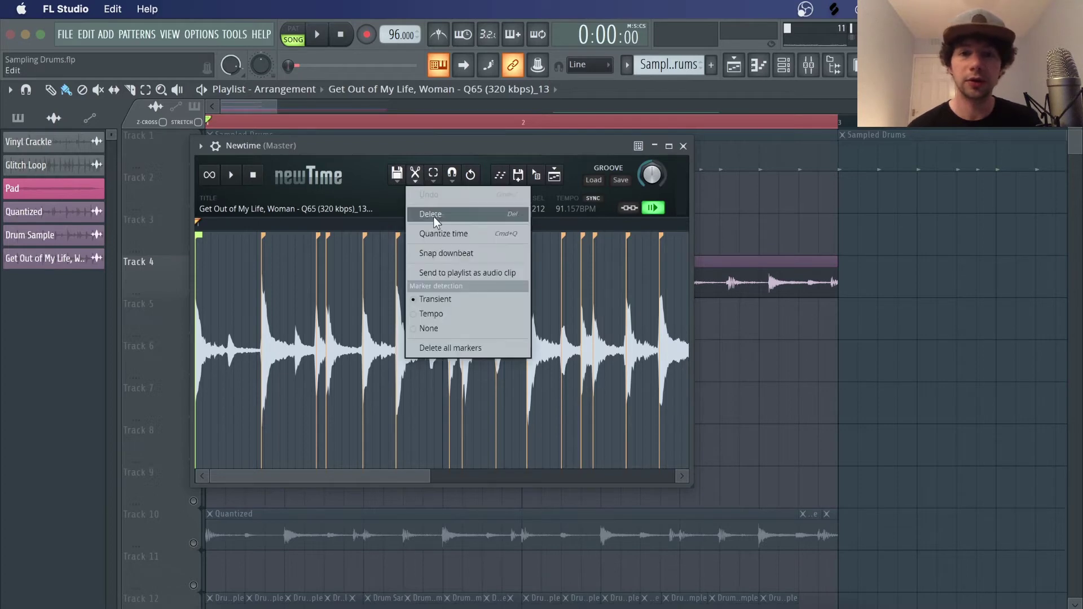
{"action": "left_click", "coordinate": [446, 233]}
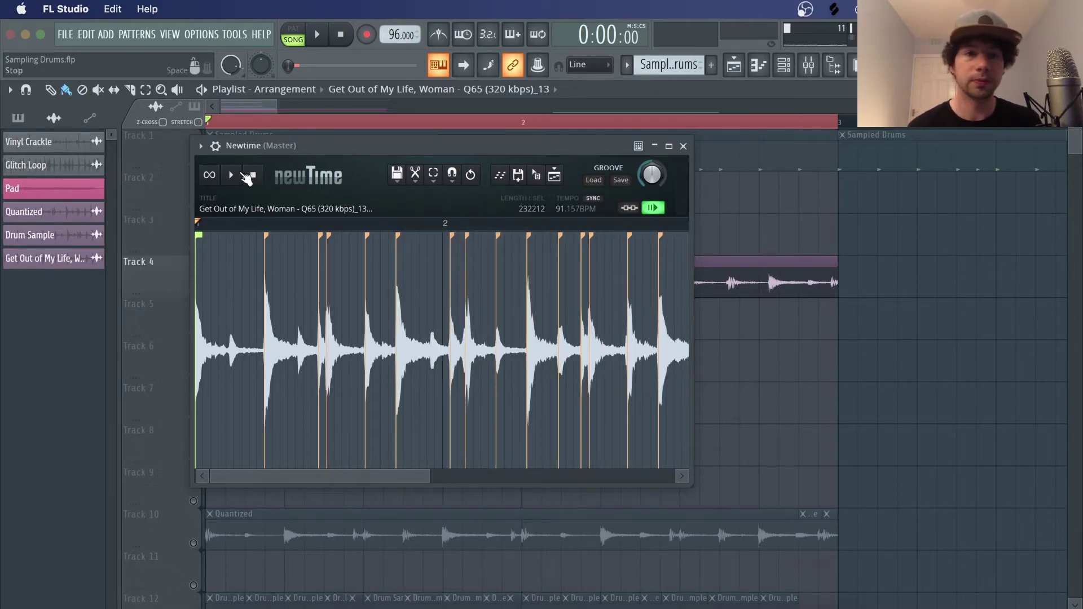
{"action": "left_click", "coordinate": [232, 175]}
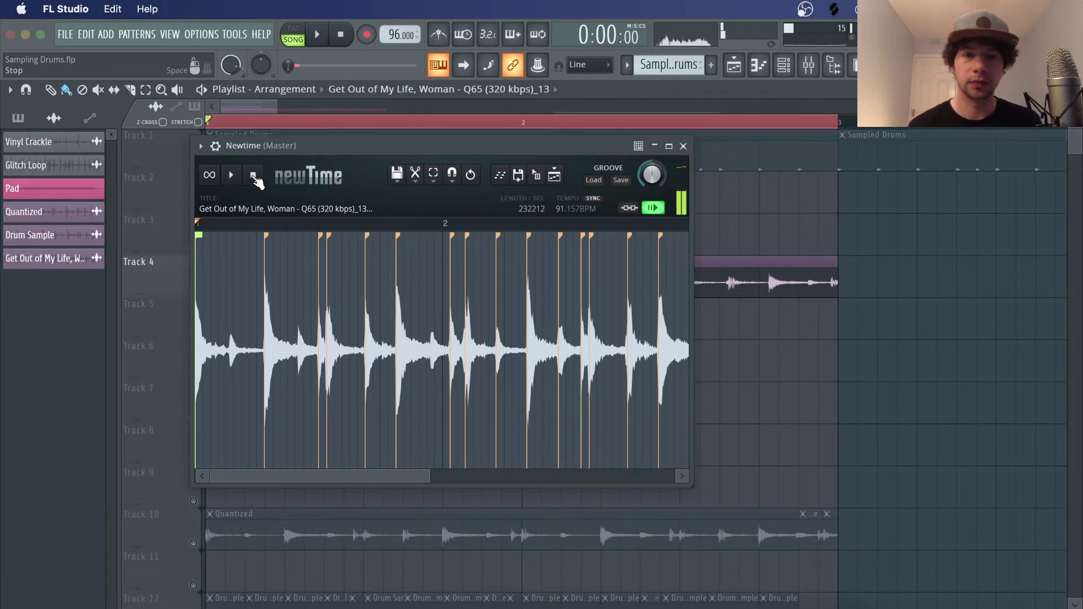
{"action": "left_click", "coordinate": [254, 176]}
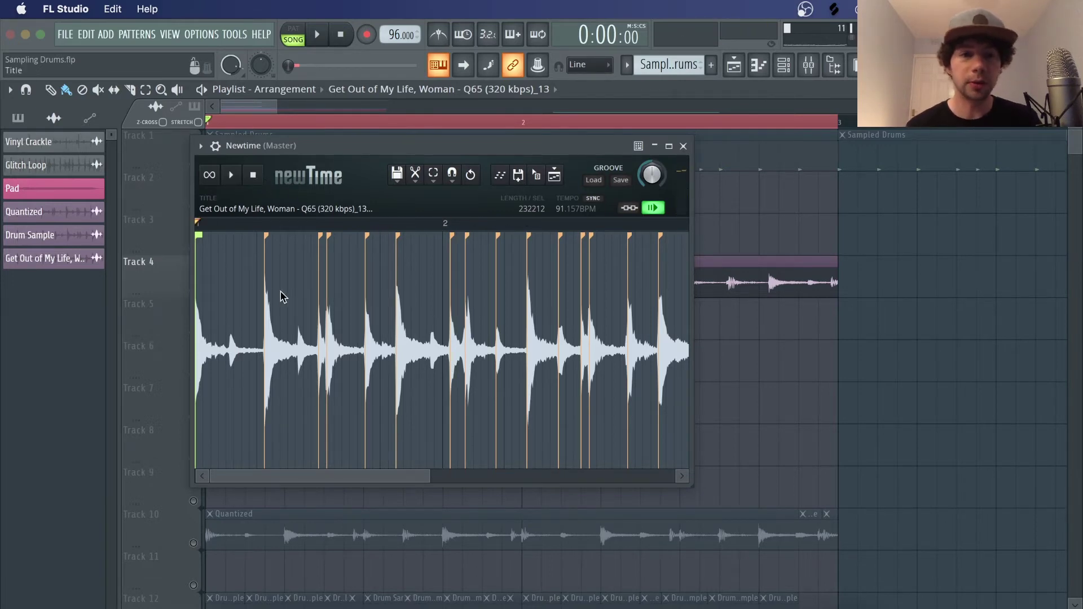
Step: Shift several warp markers in bar 1 and around bar 2 earlier, placing the hit after bar 2 on its downbeat, and preview the timing
{"action": "mouse_move", "coordinate": [263, 302]}
{"action": "left_mouse_down"}
{"action": "mouse_move", "coordinate": [356, 328]}
{"action": "mouse_move", "coordinate": [378, 319]}
{"action": "left_mouse_up"}
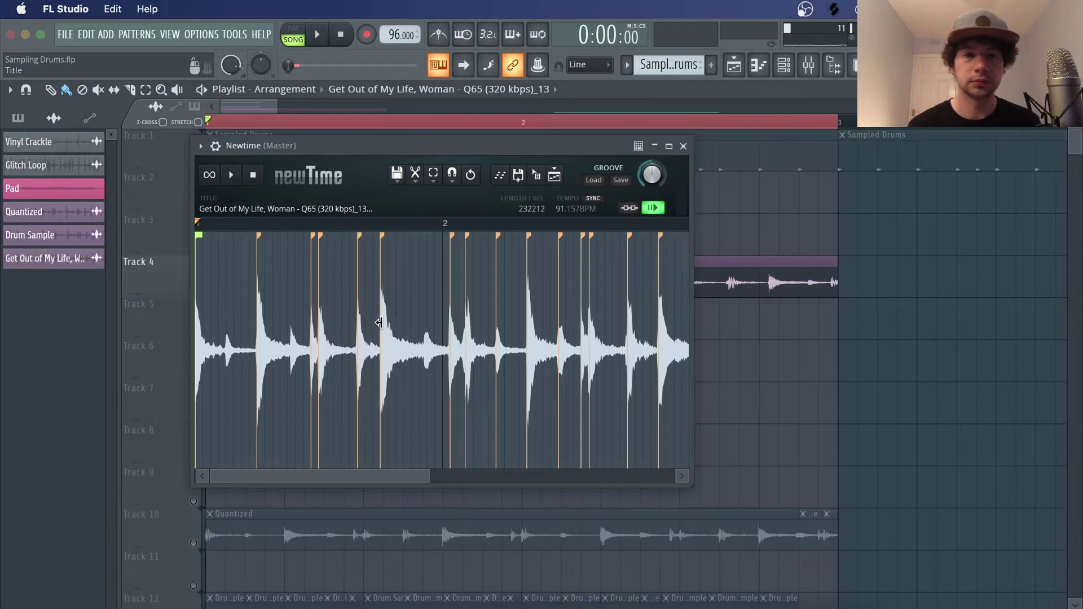
{"action": "key", "text": "space"}
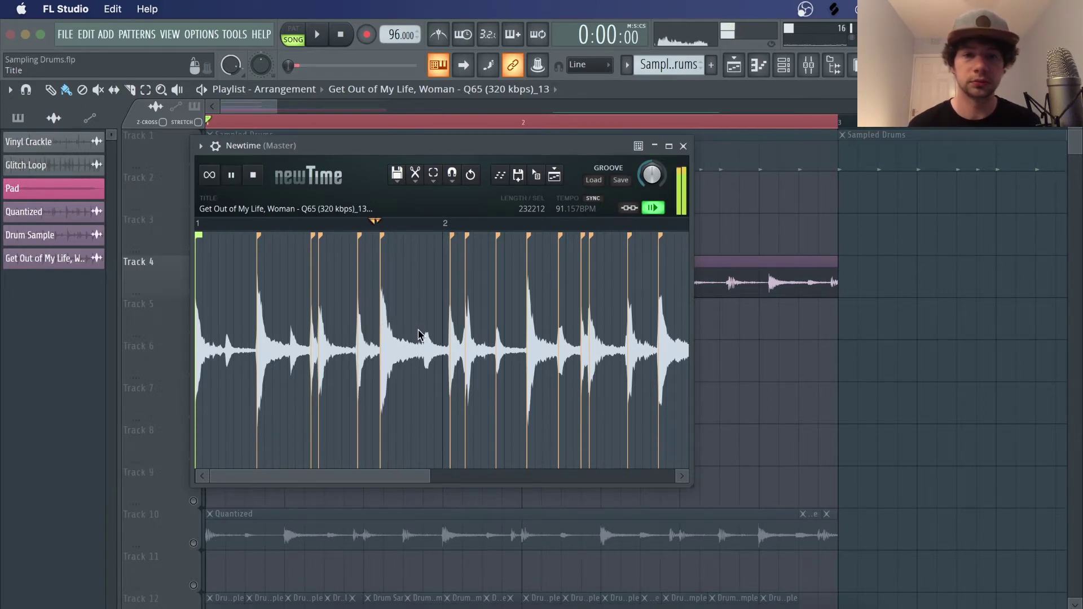
{"action": "key", "text": "space"}
{"action": "left_click_drag", "start_coordinate": [447, 328], "coordinate": [435, 331]}
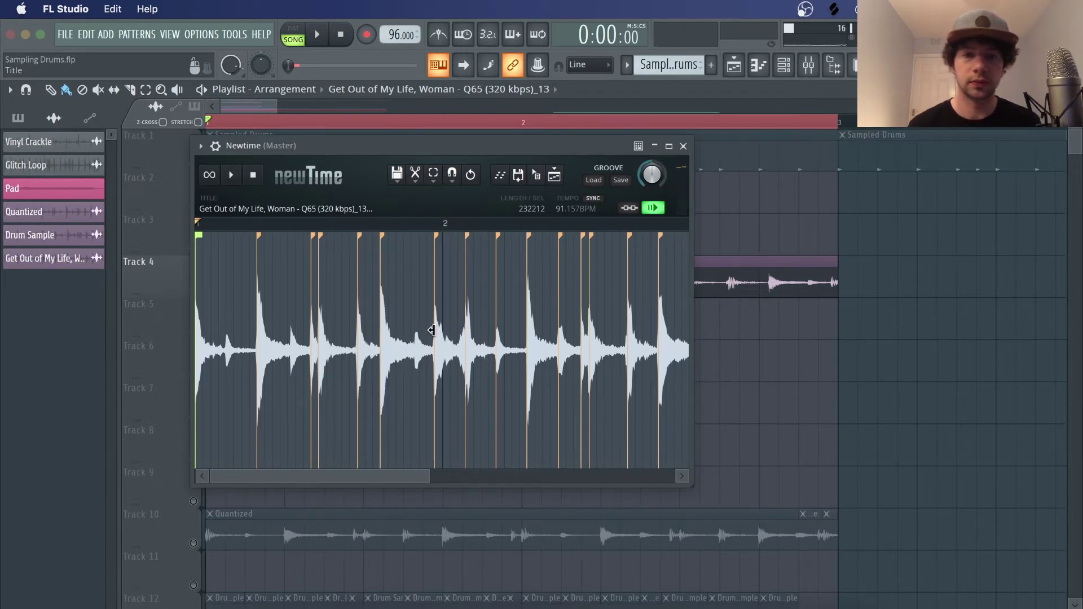
{"action": "left_click", "coordinate": [463, 327]}
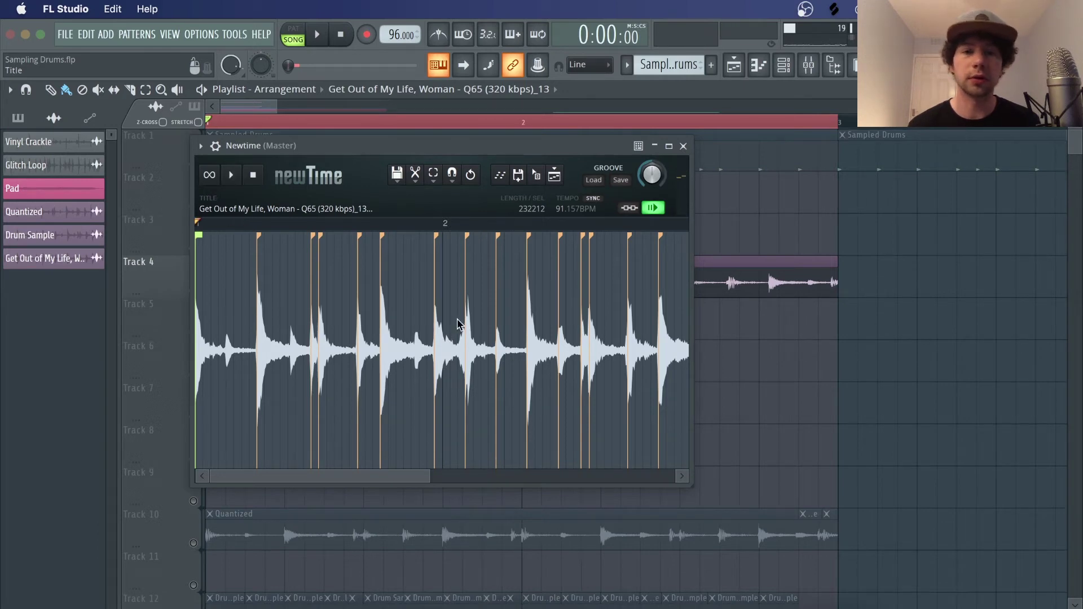
{"action": "left_click_drag", "start_coordinate": [473, 325], "coordinate": [443, 314]}
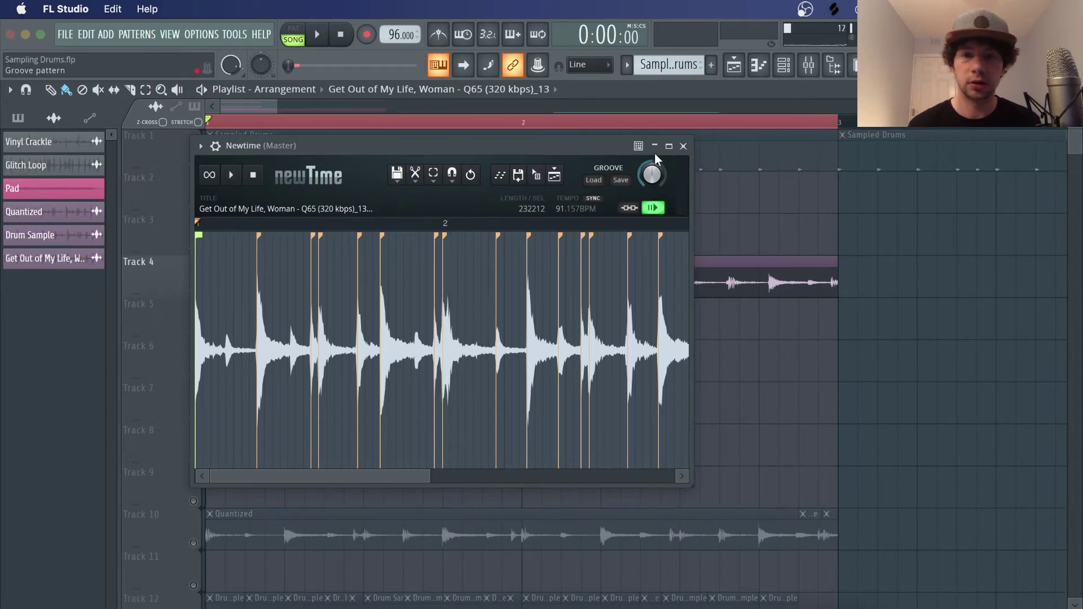
Step: Close NewTime, move the Quantized clip from Track 10 to Track 6, and preview it on its own
{"action": "left_click", "coordinate": [684, 146]}
{"action": "scroll", "coordinate": [419, 350], "scroll_direction": "down", "scroll_amount": 3}
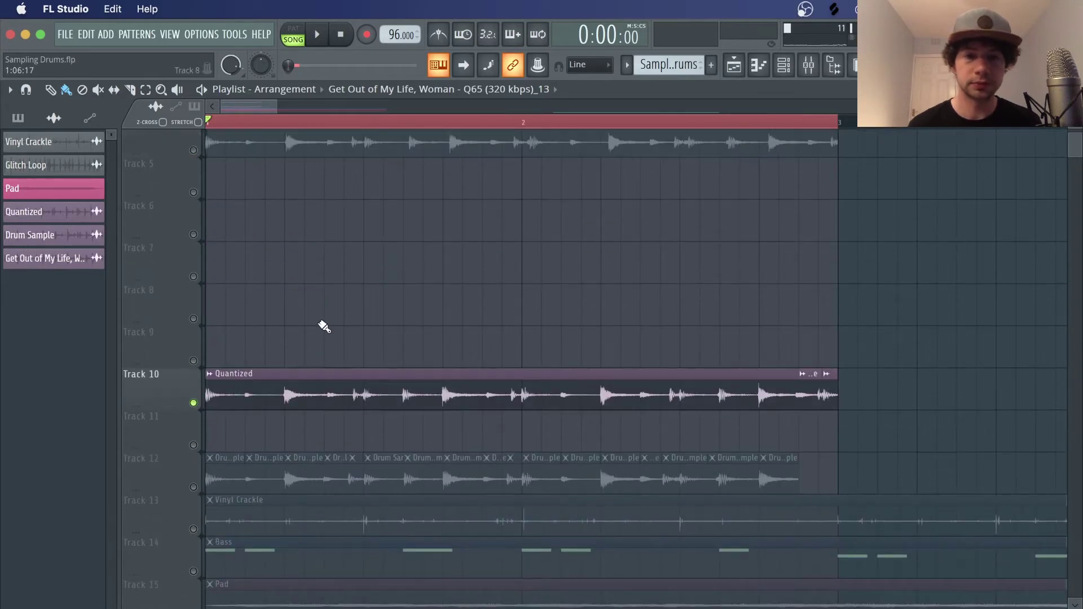
{"action": "scroll", "coordinate": [328, 327], "scroll_direction": "up", "scroll_amount": 3}
{"action": "left_click_drag", "start_coordinate": [895, 508], "coordinate": [367, 359]}
{"action": "key", "text": "space"}
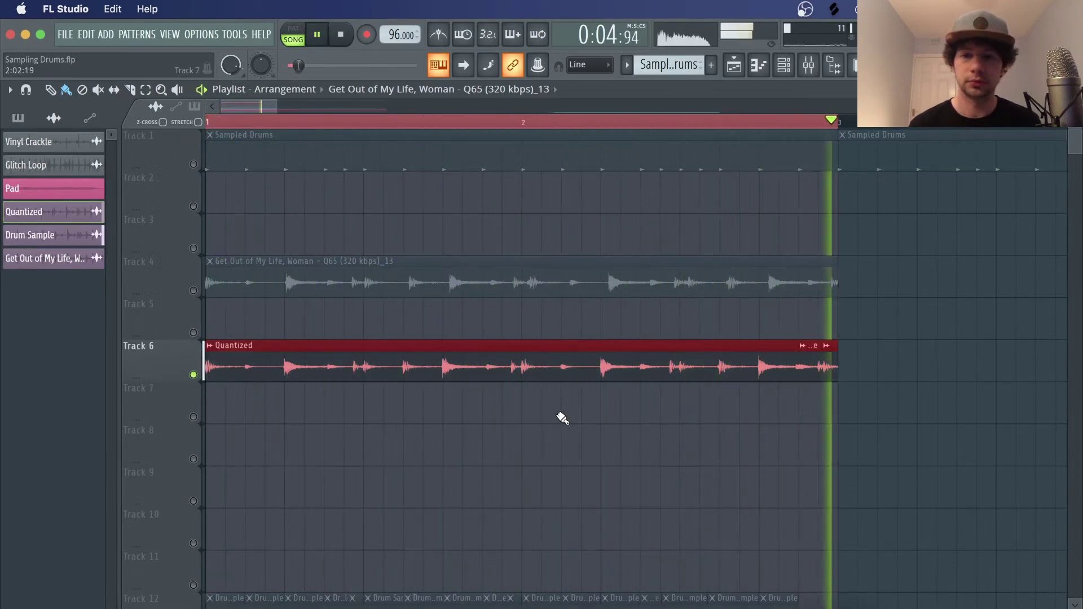
{"action": "key", "text": "space"}
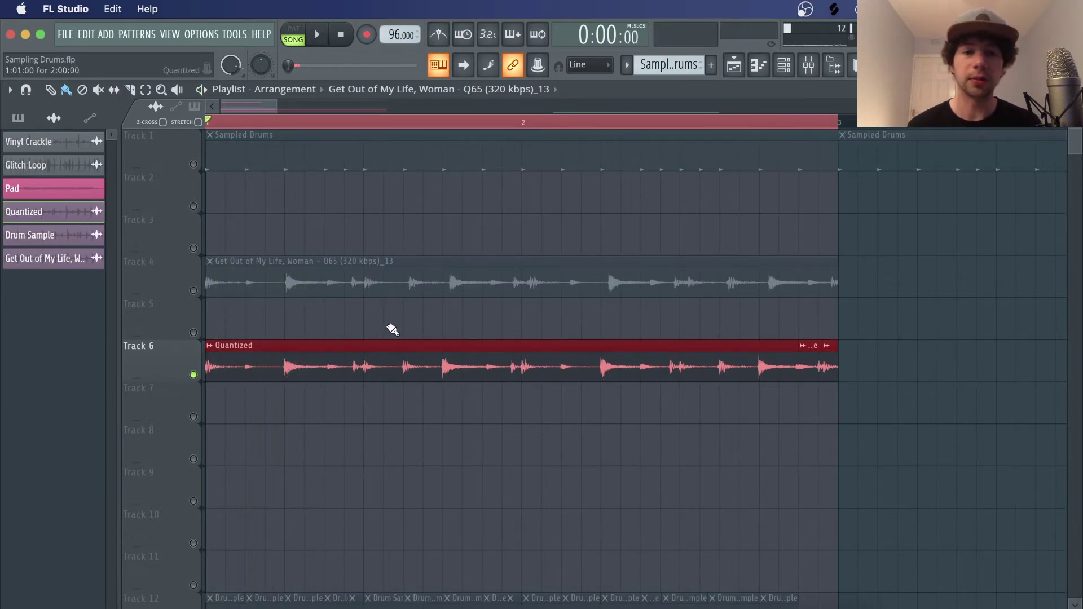
Step: Delete the Quantized clip from Track 6
{"action": "scroll", "coordinate": [326, 125], "scroll_direction": "up", "scroll_amount": 4}
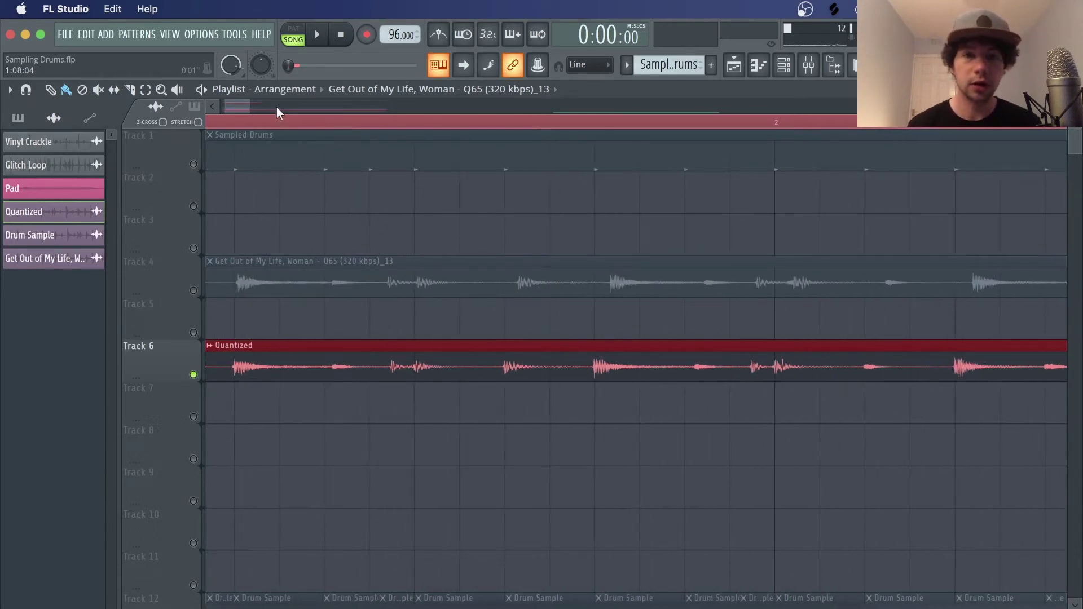
{"action": "scroll", "coordinate": [249, 134], "scroll_direction": "left", "scroll_amount": 3}
{"action": "scroll", "coordinate": [251, 127], "scroll_direction": "down", "scroll_amount": 2}
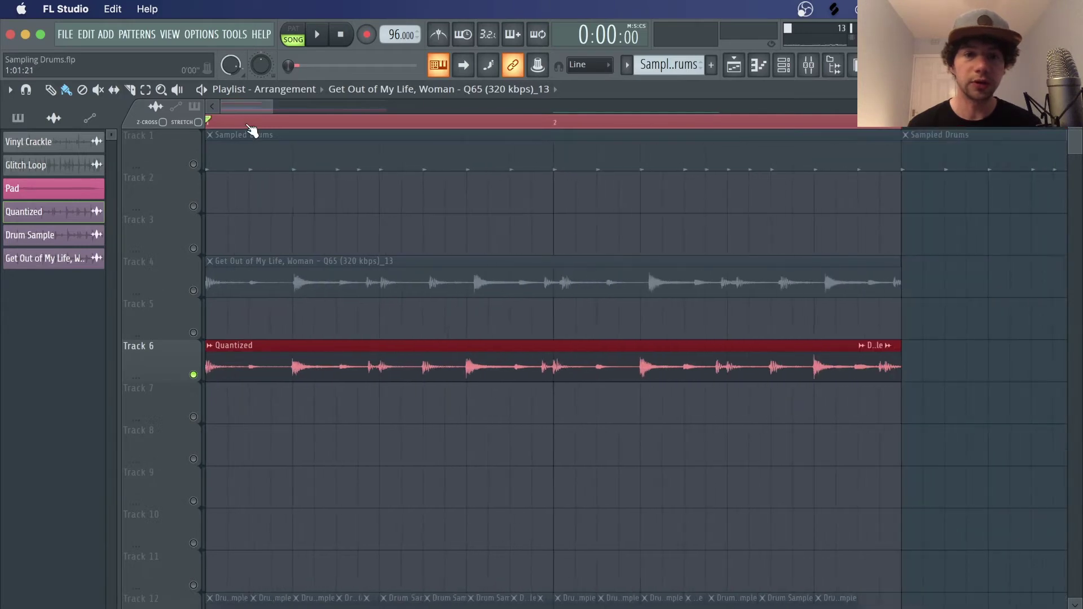
{"action": "key", "text": "Delete"}
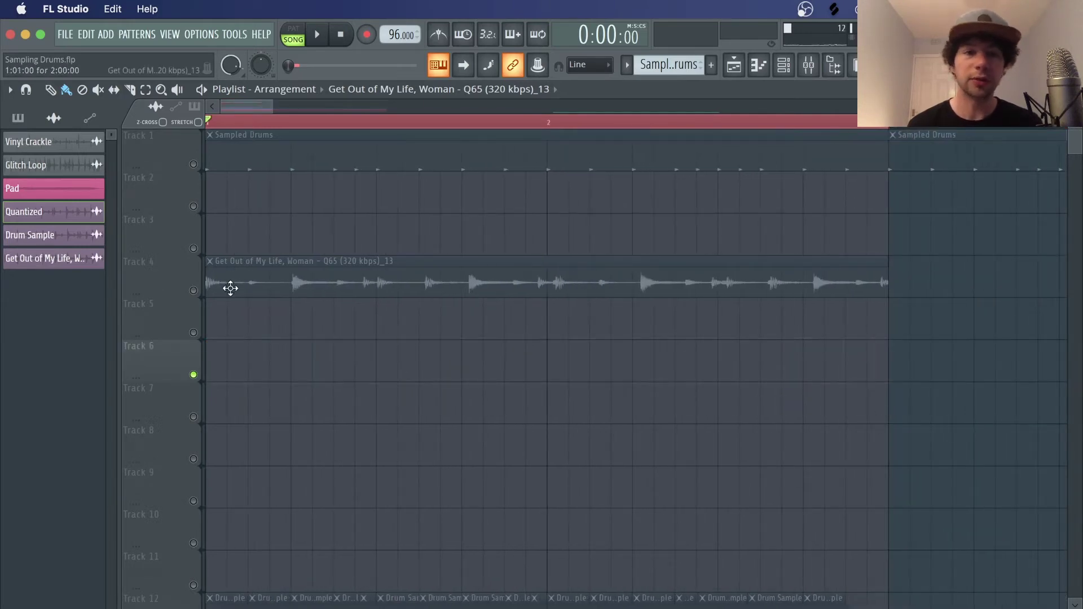
Step: Solo Track 4 and set its drum clip's time stretch to 2:04:00 in the clip's channel settings
{"action": "left_click", "coordinate": [198, 295]}
{"action": "double_click", "coordinate": [388, 272]}
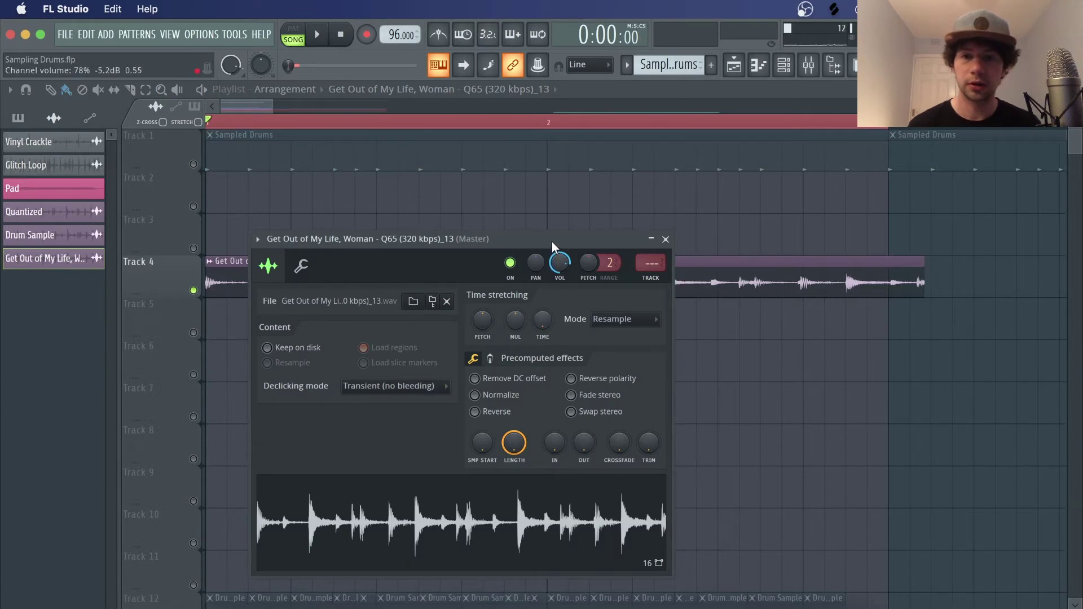
{"action": "left_click_drag", "start_coordinate": [552, 241], "coordinate": [554, 297]}
{"action": "left_click_drag", "start_coordinate": [544, 375], "coordinate": [544, 356]}
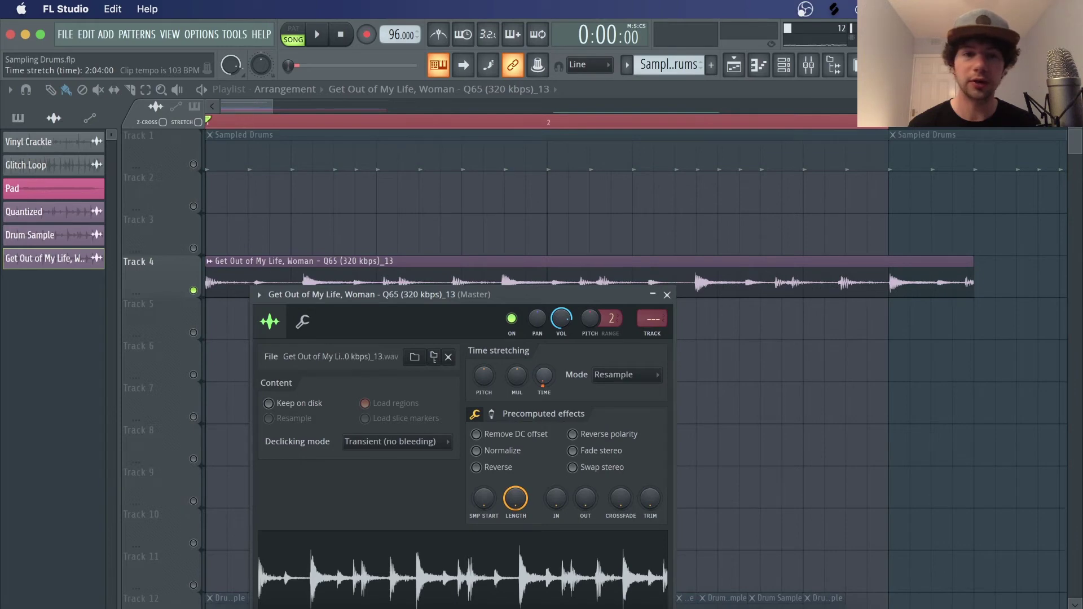
{"action": "left_click", "coordinate": [667, 295]}
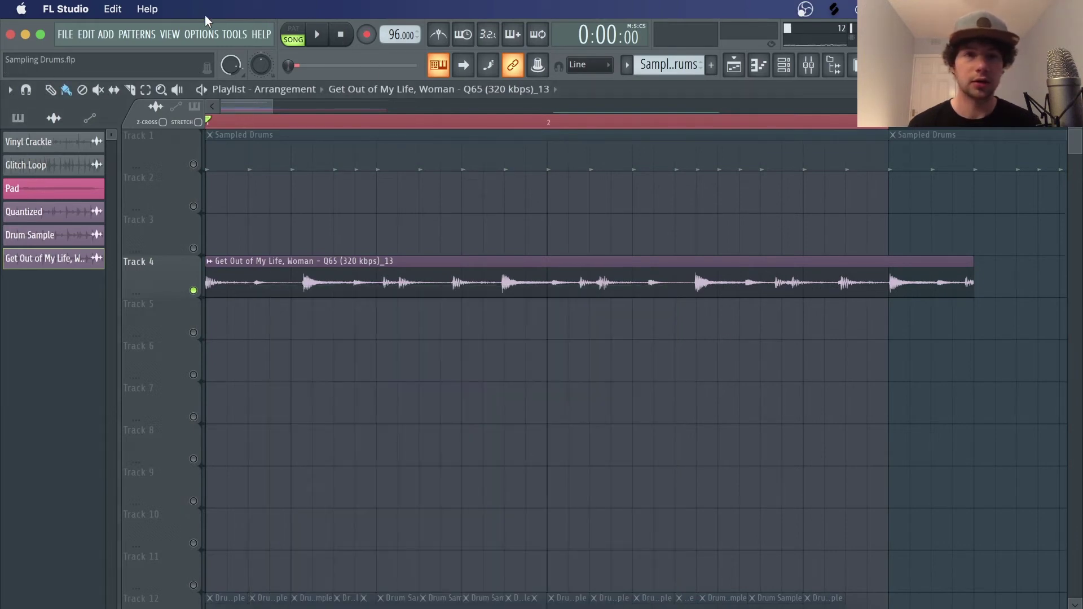
Step: Slice the Track 4 drum clip just before its second, third, fourth and fifth hits
{"action": "left_click", "coordinate": [130, 89]}
{"action": "scroll", "coordinate": [230, 125], "scroll_direction": "up", "scroll_amount": 3}
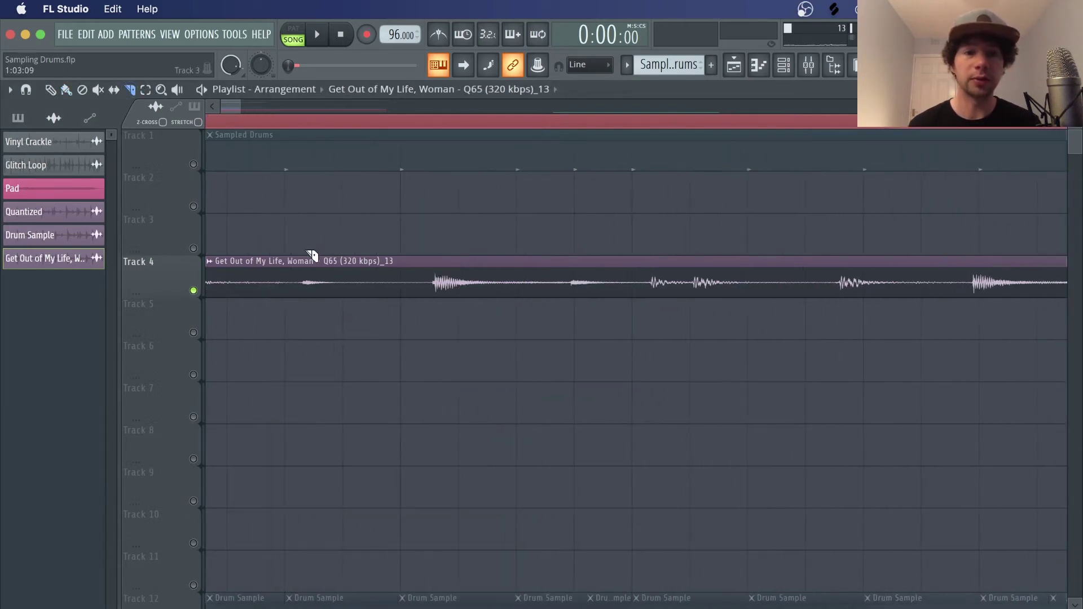
{"action": "left_click", "coordinate": [286, 239]}
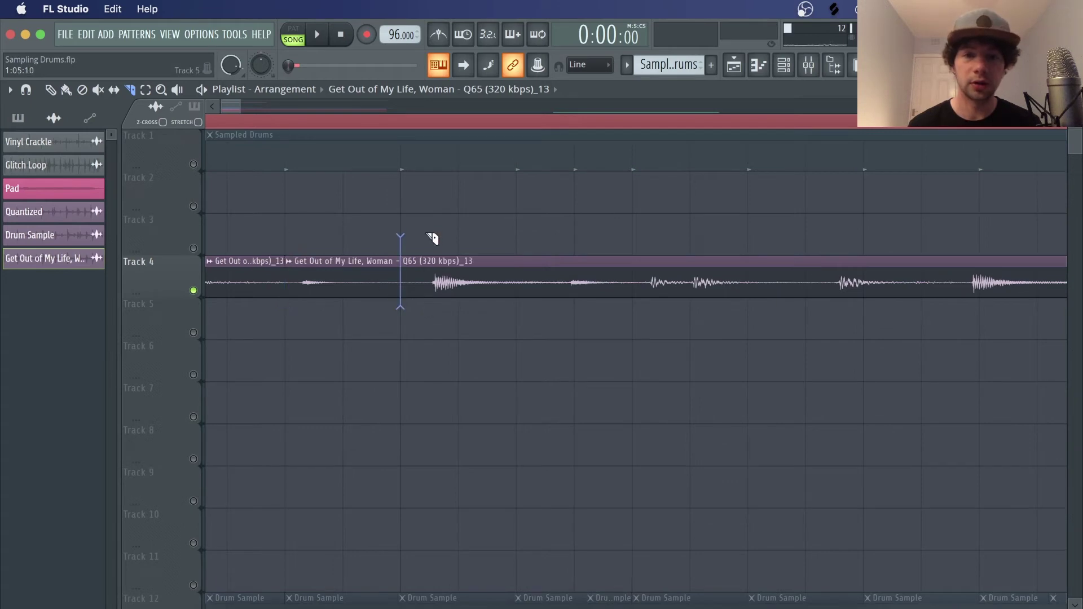
{"action": "left_click", "coordinate": [432, 238]}
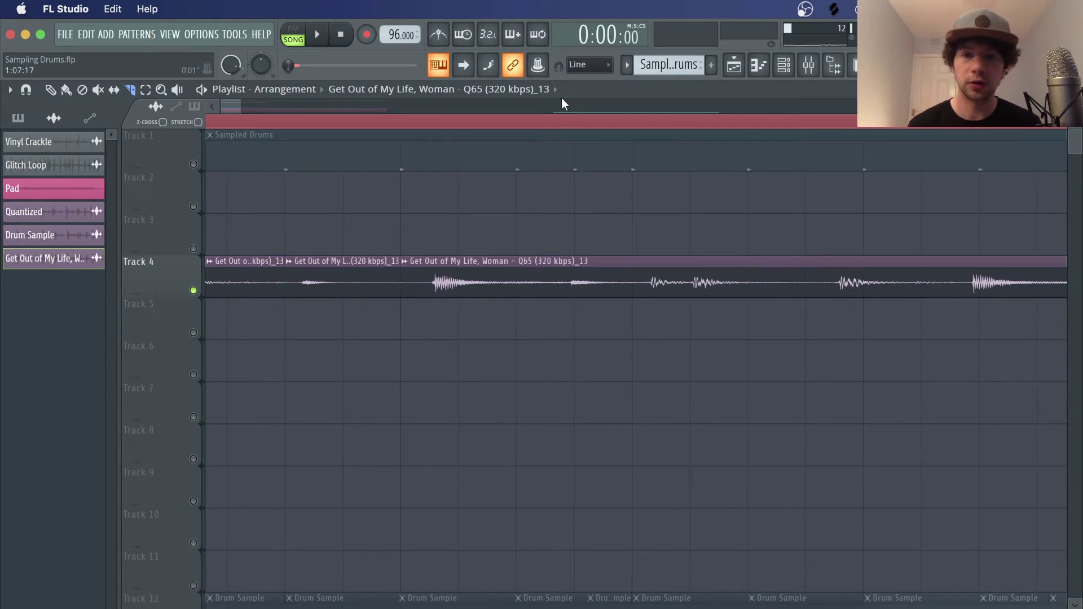
{"action": "scroll", "coordinate": [562, 115], "scroll_direction": "up", "scroll_amount": 1}
{"action": "left_click_drag", "start_coordinate": [562, 243], "coordinate": [564, 312]}
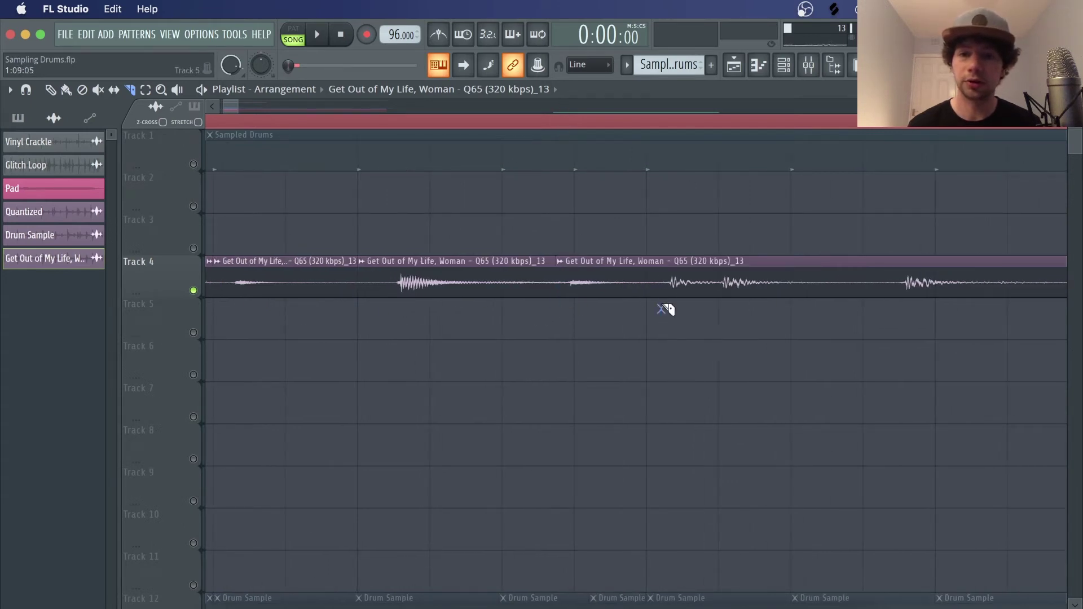
Step: Trim the second and third slices to their hits, align them to steps 3 and 5 of bar 1, and close the gap between them
{"action": "left_click_drag", "start_coordinate": [232, 106], "coordinate": [216, 139]}
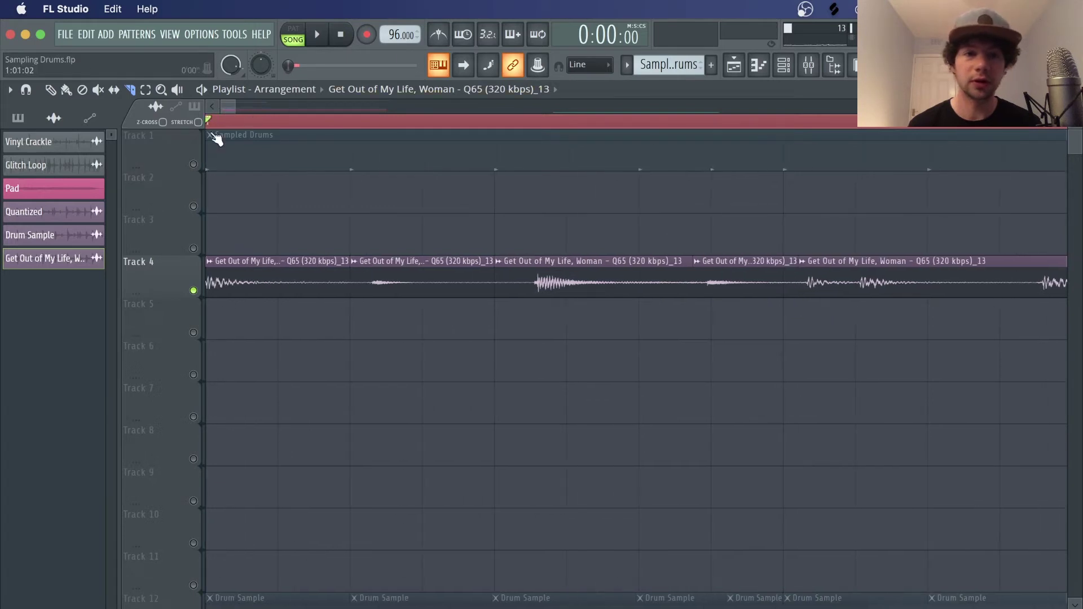
{"action": "key", "text": "b"}
{"action": "left_click_drag", "start_coordinate": [351, 269], "coordinate": [406, 283]}
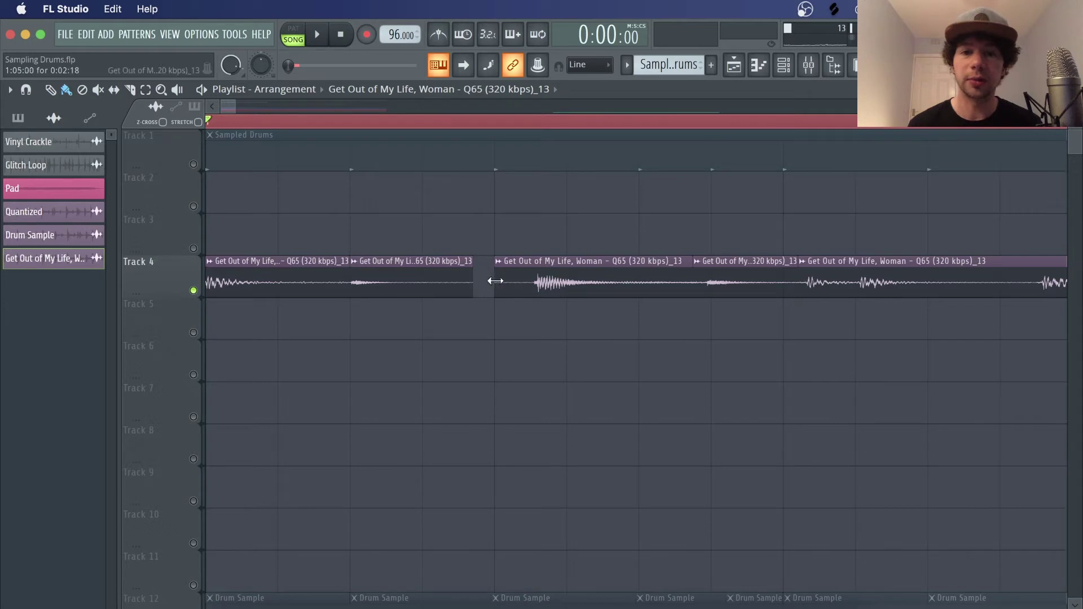
{"action": "left_click_drag", "start_coordinate": [495, 281], "coordinate": [547, 281]}
{"action": "left_click_drag", "start_coordinate": [472, 289], "coordinate": [491, 291]}
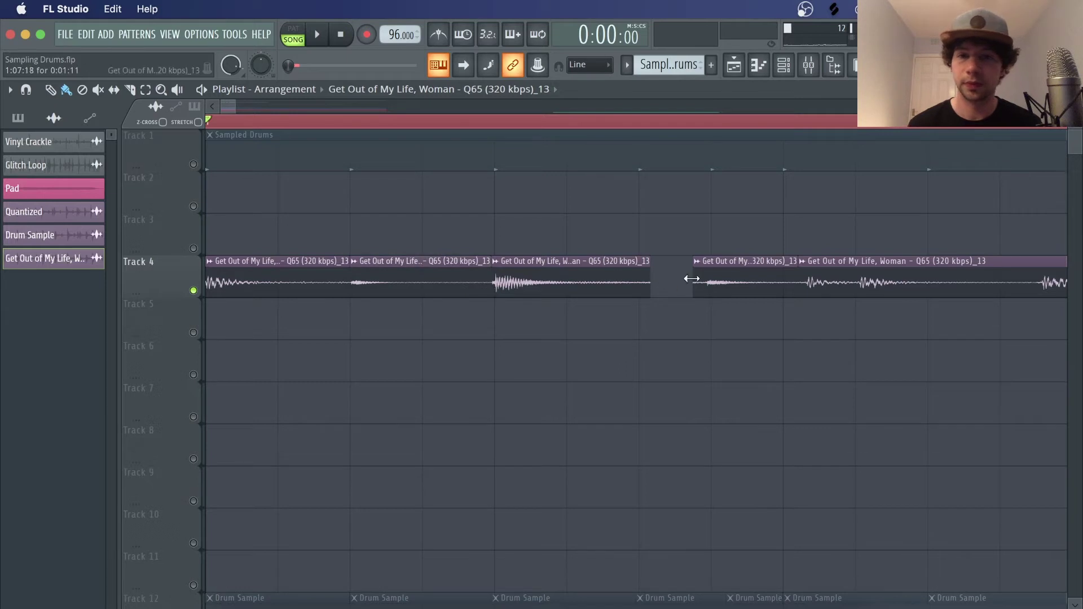
Step: Move the fourth slice to Track 5, enable that track, trim the slice to its hit at step 7, and end the third slice there
{"action": "left_click_drag", "start_coordinate": [744, 274], "coordinate": [677, 326]}
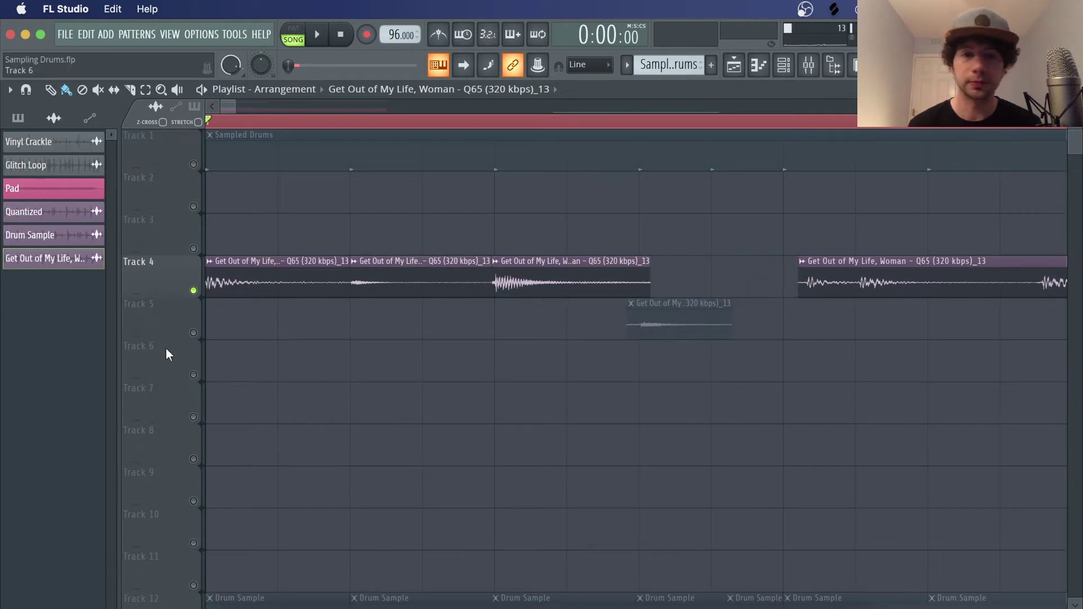
{"action": "left_click", "coordinate": [194, 333]}
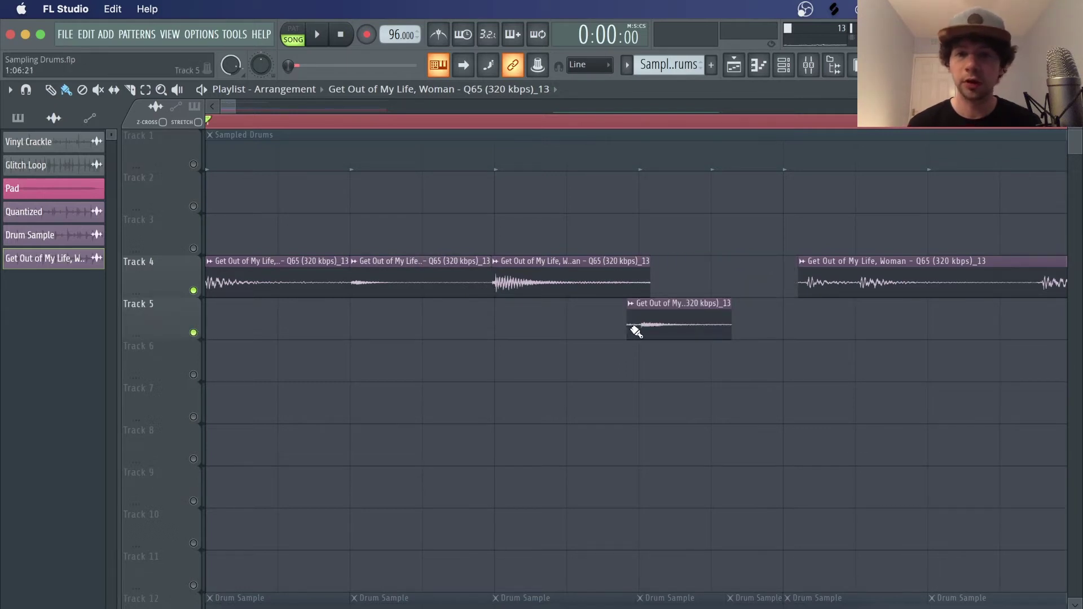
{"action": "left_click_drag", "start_coordinate": [635, 331], "coordinate": [648, 331]}
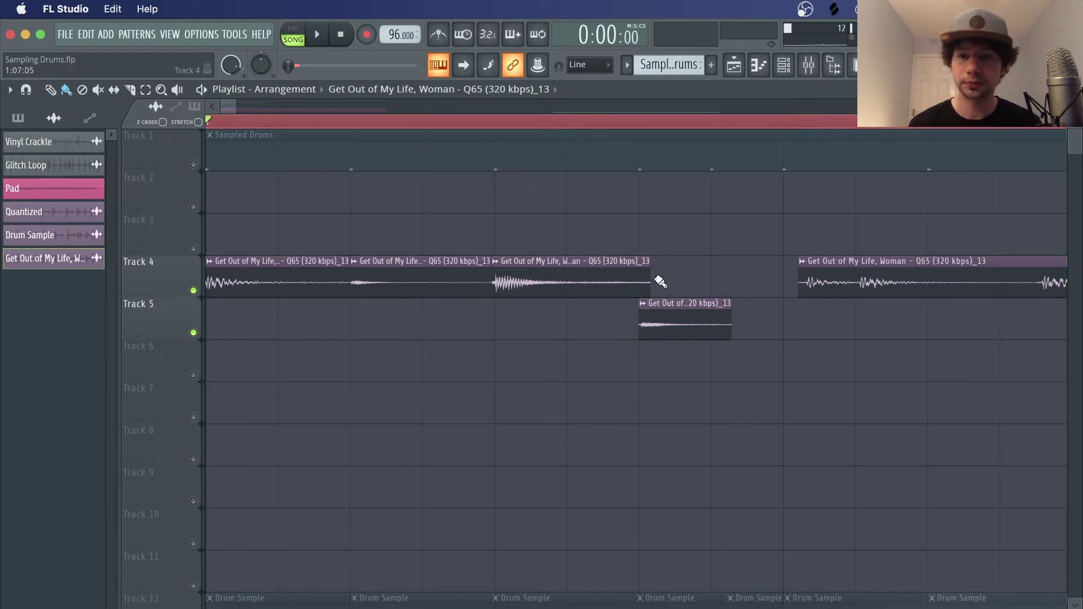
{"action": "left_click_drag", "start_coordinate": [660, 281], "coordinate": [641, 283]}
Step: Shift the remaining Track 4 slice earlier, trim its start to its first hit, and match the Track 5 slice's end to it
{"action": "left_click_drag", "start_coordinate": [826, 274], "coordinate": [758, 273]}
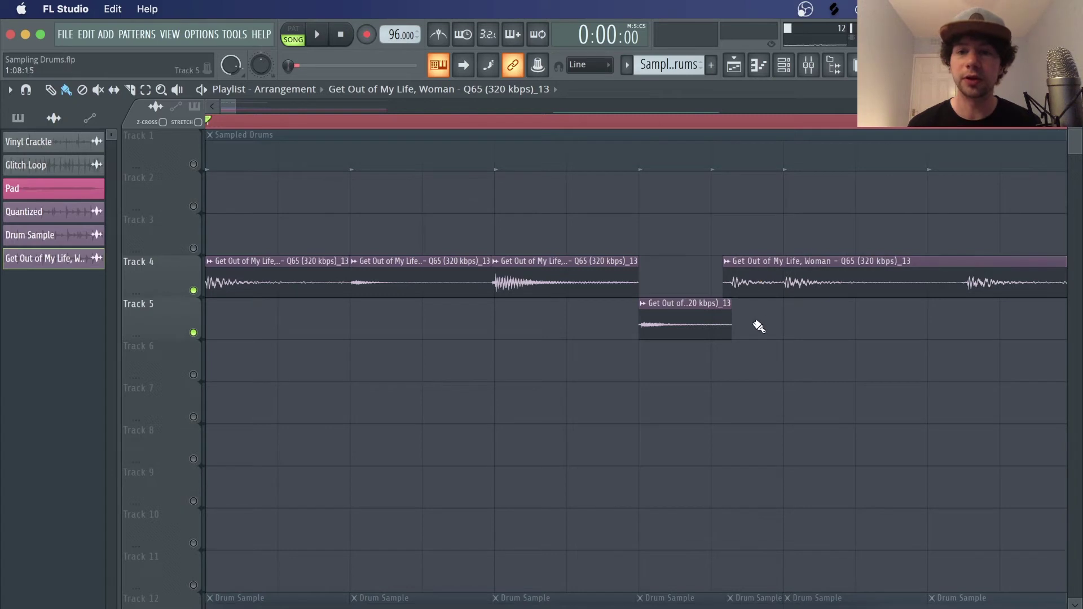
{"action": "left_click_drag", "start_coordinate": [732, 319], "coordinate": [726, 319]}
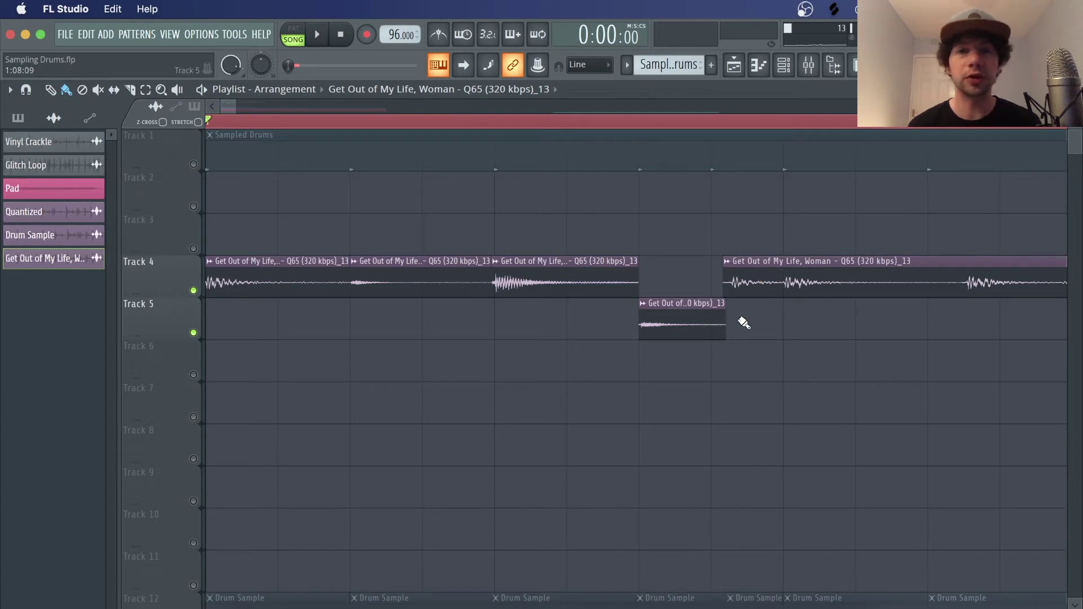
{"action": "left_click_drag", "start_coordinate": [727, 277], "coordinate": [737, 277]}
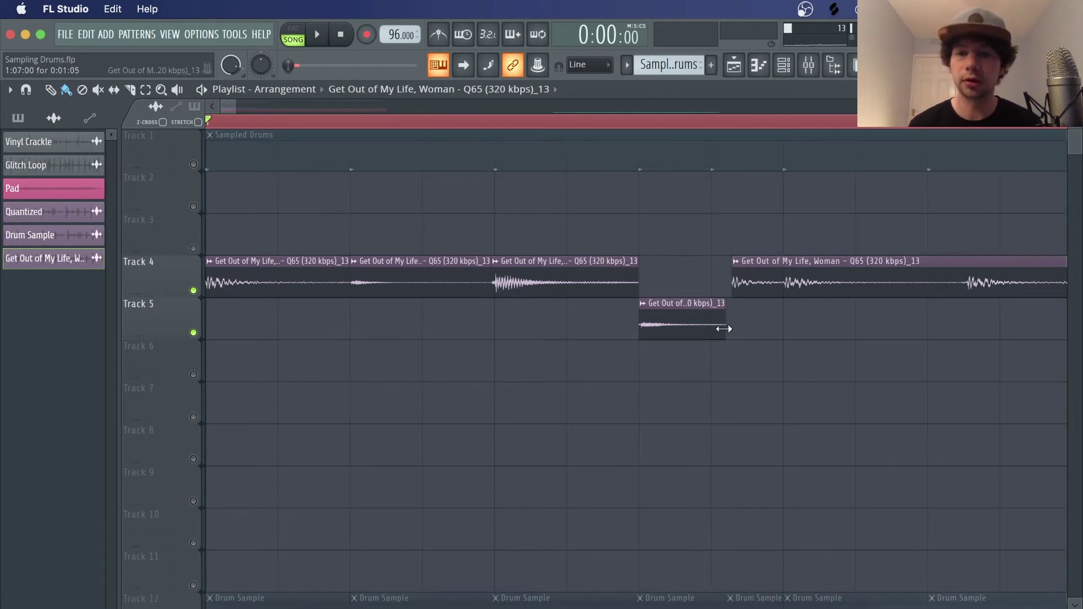
{"action": "left_click_drag", "start_coordinate": [724, 328], "coordinate": [731, 329]}
Step: Delete all the sliced drum clips from Tracks 4 and 5
{"action": "scroll", "coordinate": [688, 132], "scroll_direction": "down", "scroll_amount": 2}
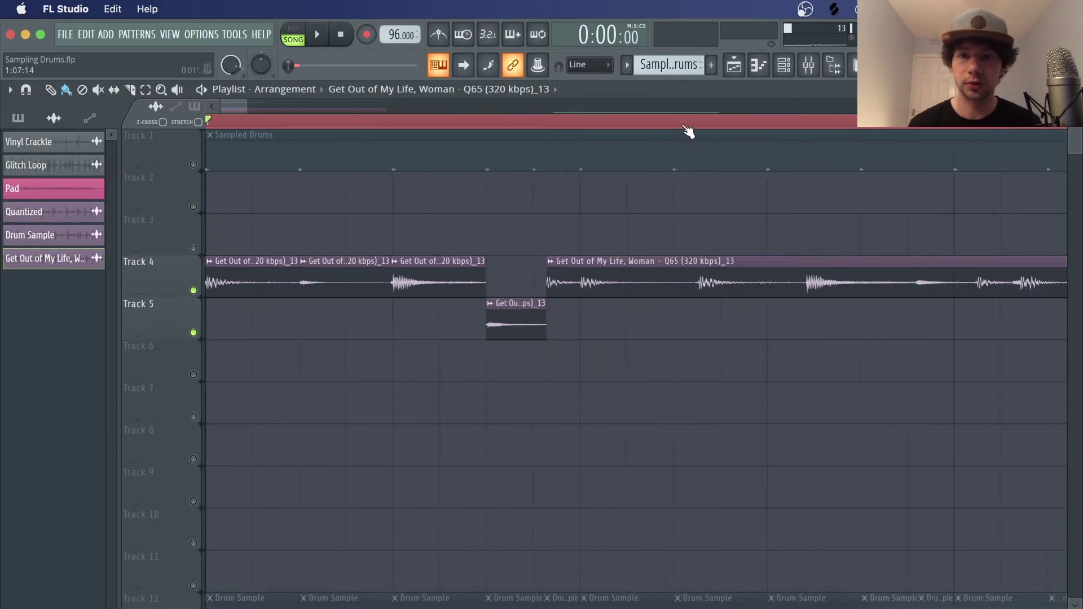
{"action": "scroll", "coordinate": [684, 131], "scroll_direction": "down", "scroll_amount": 2}
{"action": "right_click", "coordinate": [819, 275]}
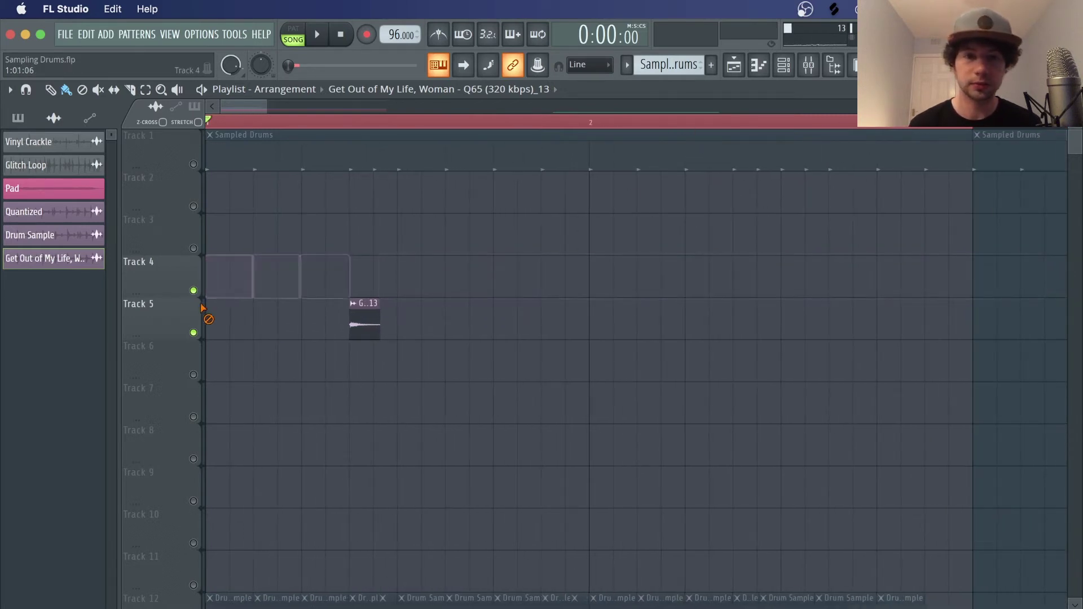
{"action": "right_click", "coordinate": [364, 322]}
Step: Move all the Drum Sample slices from Track 12 to Track 5, starting at bar 1, and play them
{"action": "scroll", "coordinate": [423, 316], "scroll_direction": "down", "scroll_amount": 4}
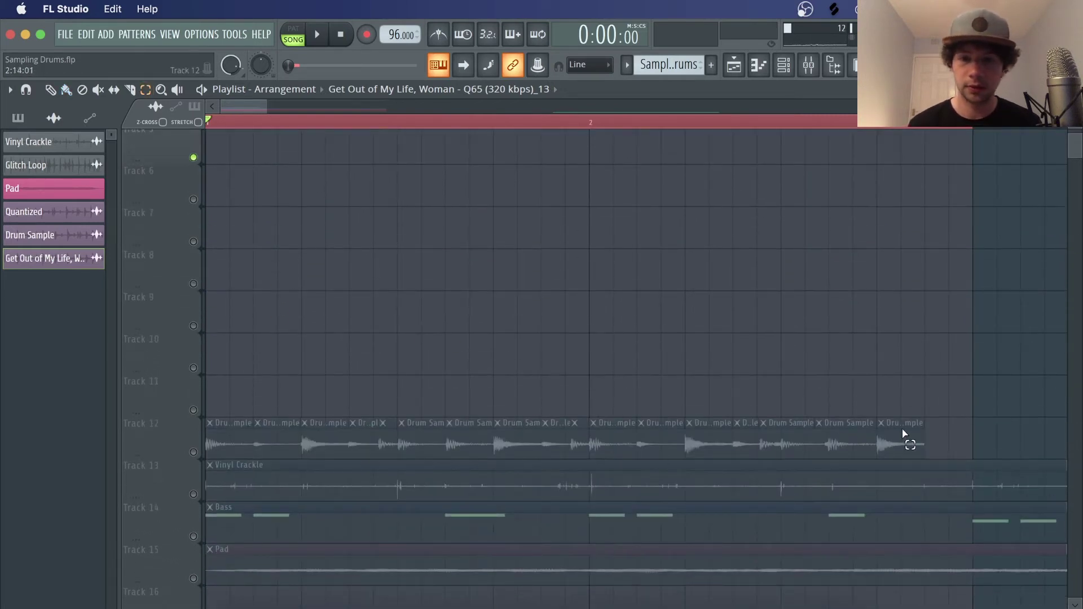
{"action": "left_click_drag", "start_coordinate": [928, 451], "coordinate": [210, 339]}
{"action": "key", "text": "space"}
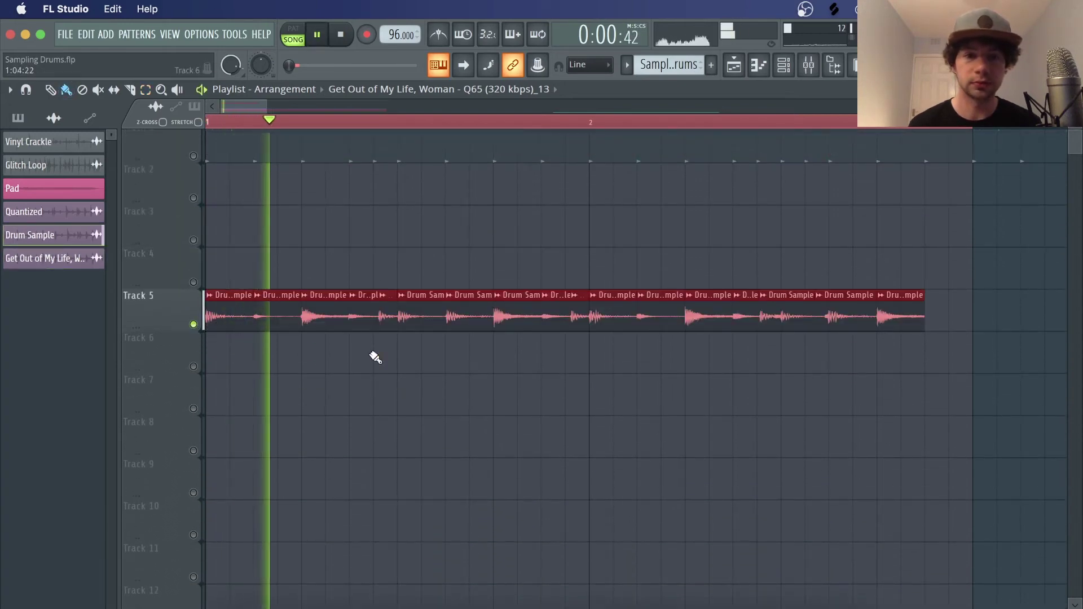
Step: Copy the last two slices of bar 1 into the gap at the end of bar 2 on Track 5, and stop playback
{"action": "key", "text": "ctrl+d"}
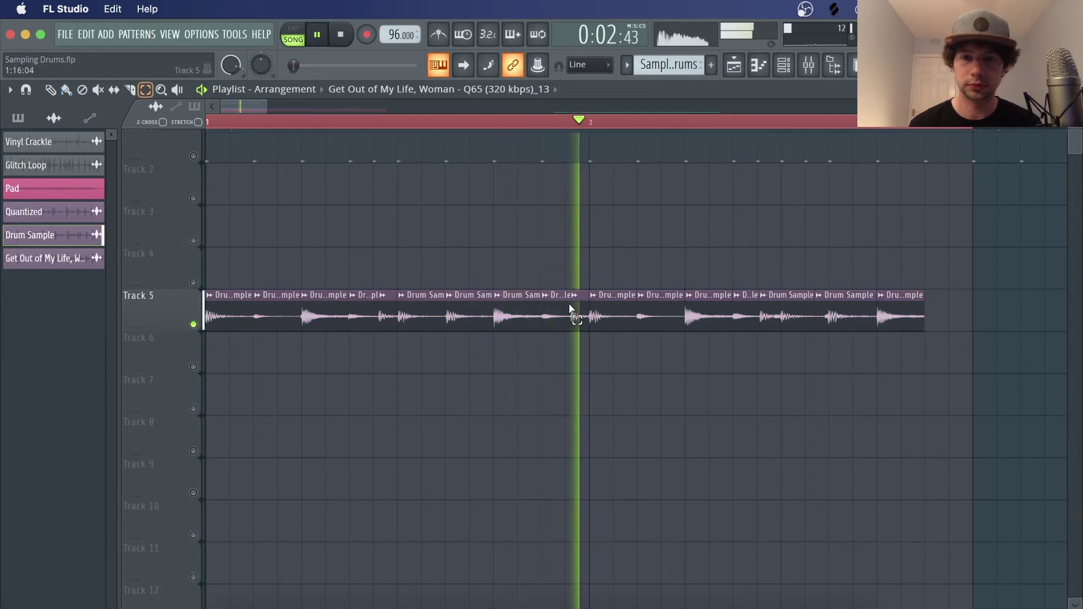
{"action": "left_click_drag", "start_coordinate": [569, 306], "coordinate": [951, 305]}
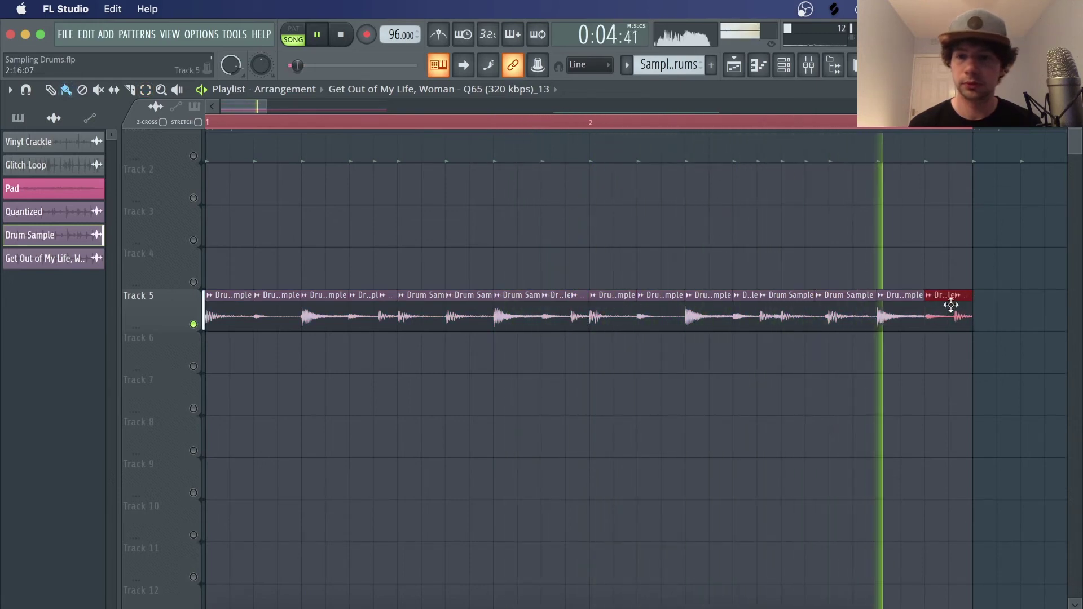
{"action": "key", "text": "space"}
Step: Enable Track 1 and show the Drums channel rack over the playlist
{"action": "left_click", "coordinate": [974, 253]}
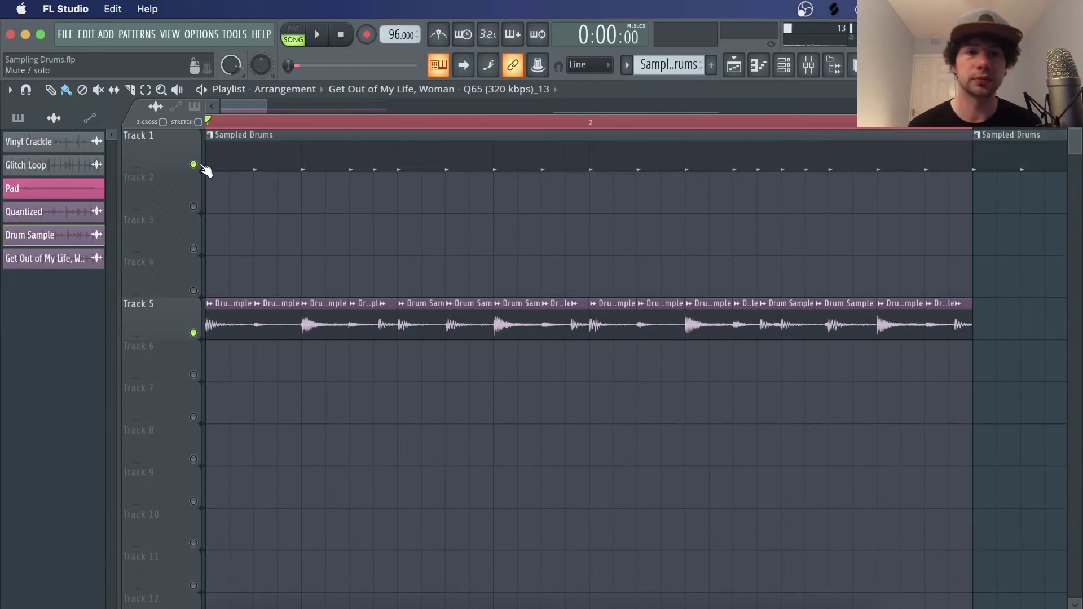
{"action": "left_click", "coordinate": [809, 65]}
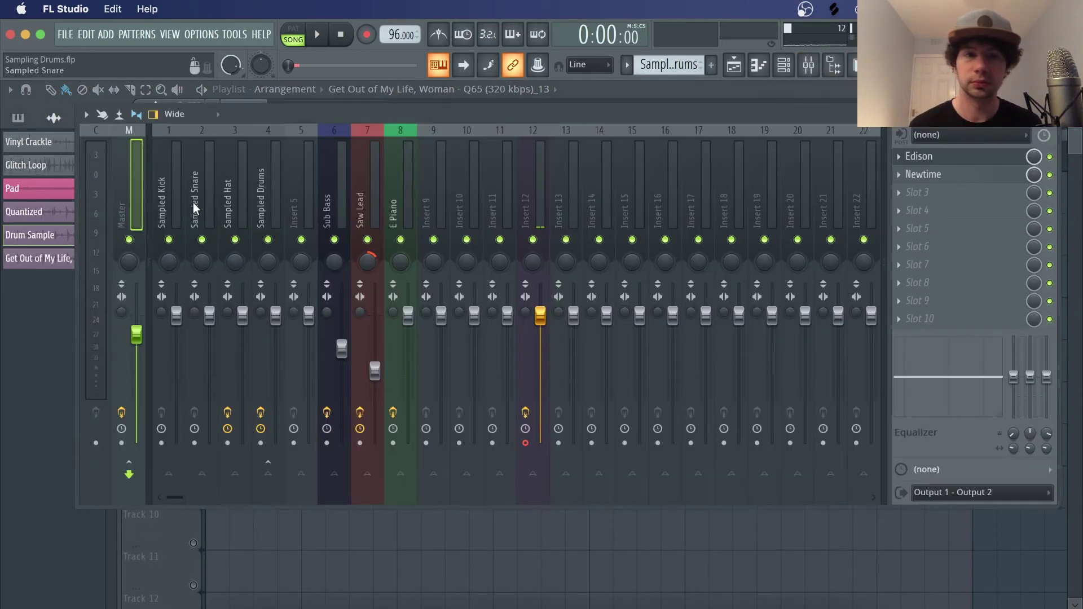
{"action": "left_click", "coordinate": [958, 163]}
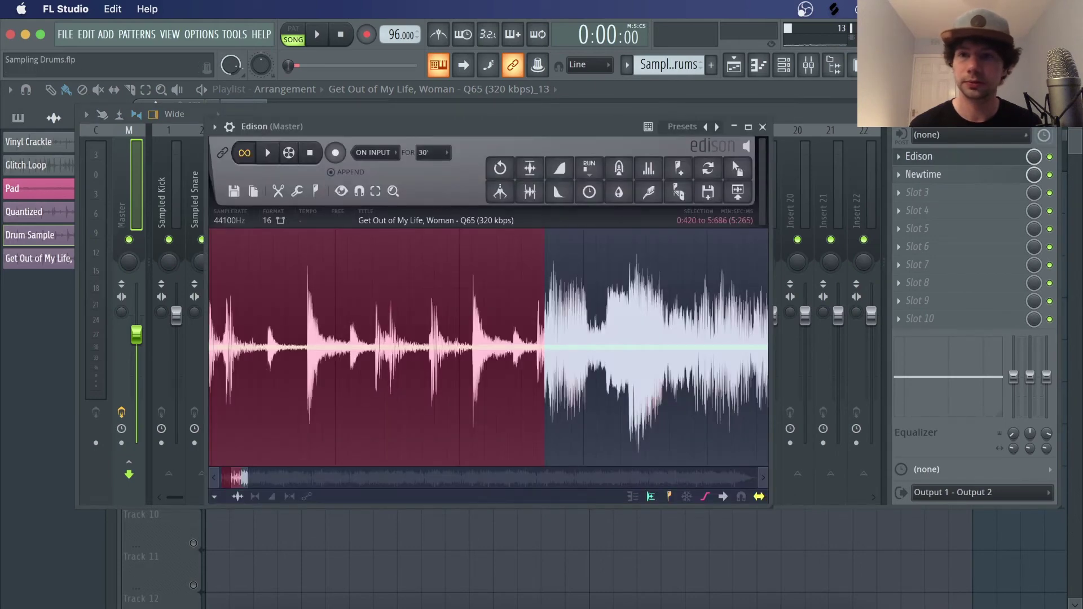
{"action": "key", "text": "F9"}
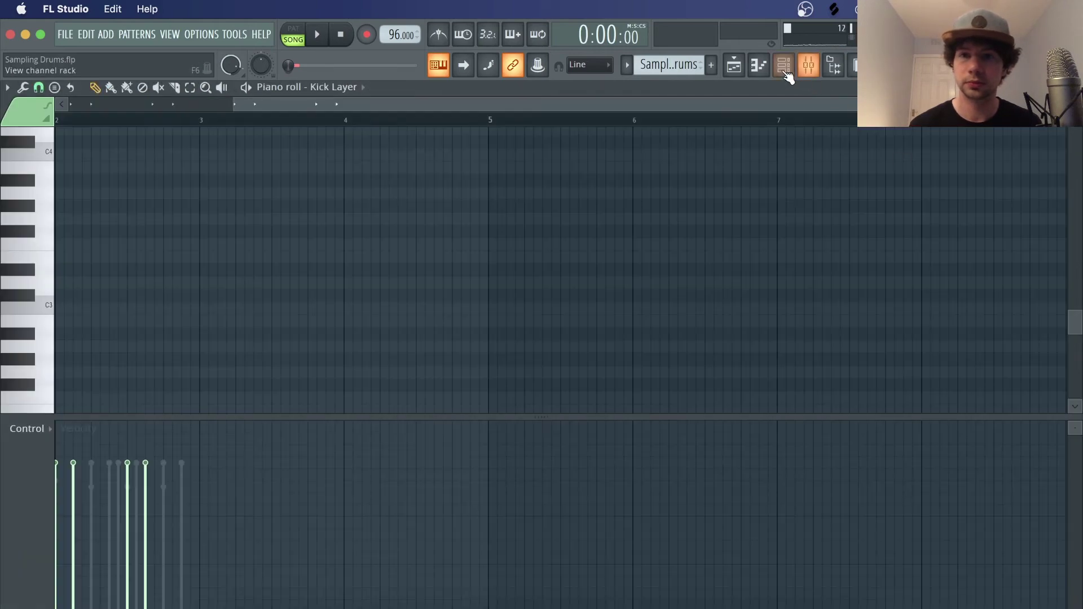
{"action": "left_click", "coordinate": [734, 64]}
{"action": "left_click", "coordinate": [783, 64]}
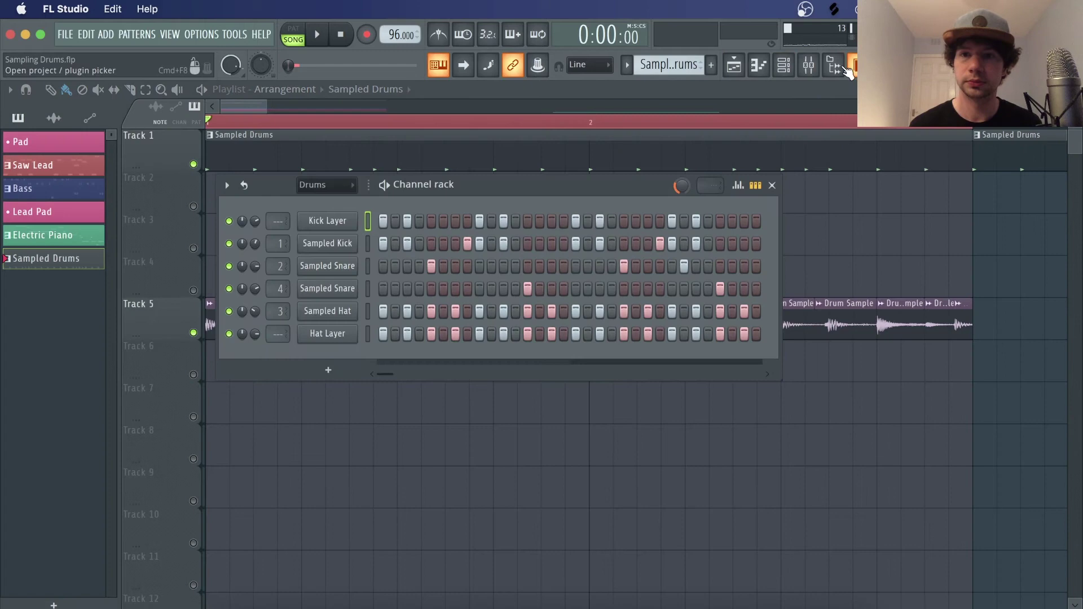
Step: Show the mixer below the channel rack and open Edison on the Master track to view the drum break's waveform
{"action": "left_click", "coordinate": [812, 68]}
{"action": "left_click_drag", "start_coordinate": [423, 115], "coordinate": [420, 326]}
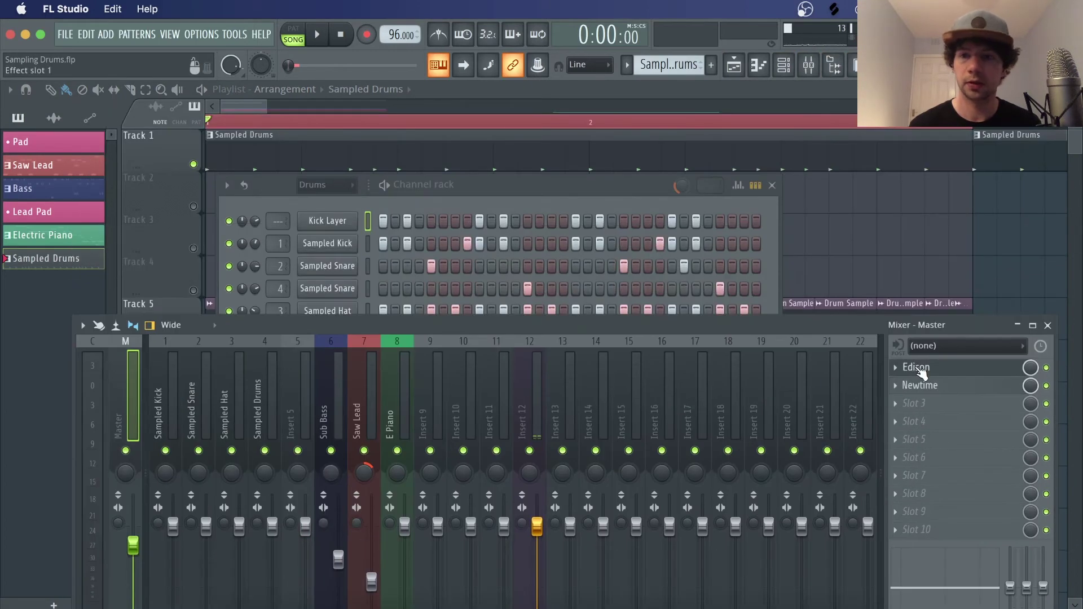
{"action": "left_click", "coordinate": [918, 367]}
{"action": "scroll", "coordinate": [214, 374], "scroll_direction": "down", "scroll_amount": 5}
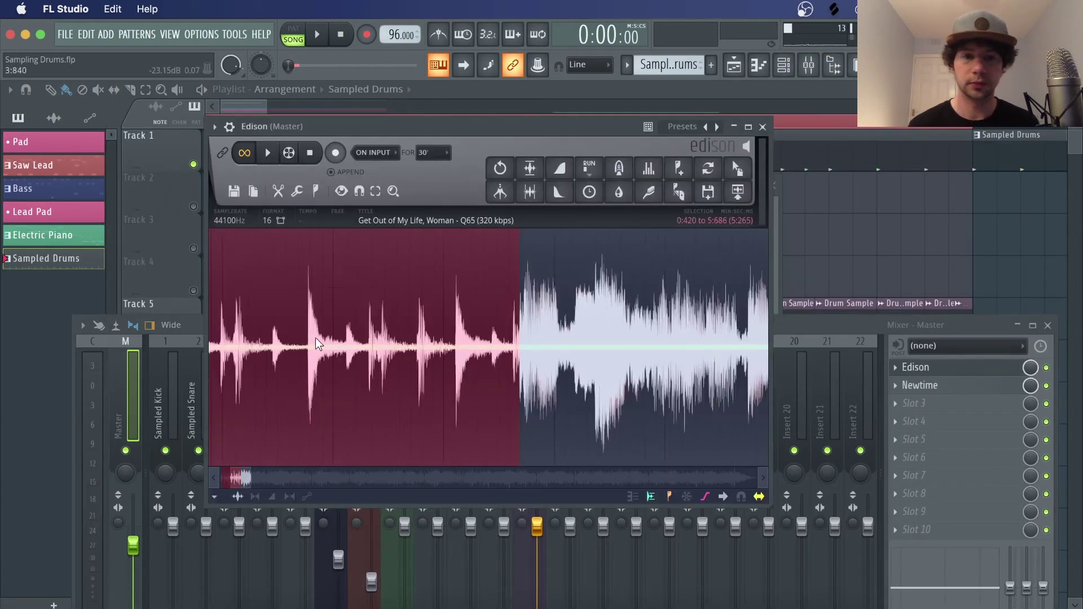
Step: Select the opening kick hit in Edison's waveform, from 0:420 up to the next hit at 0:753
{"action": "scroll", "coordinate": [215, 373], "scroll_direction": "up", "scroll_amount": 5}
{"action": "left_click", "coordinate": [224, 373]}
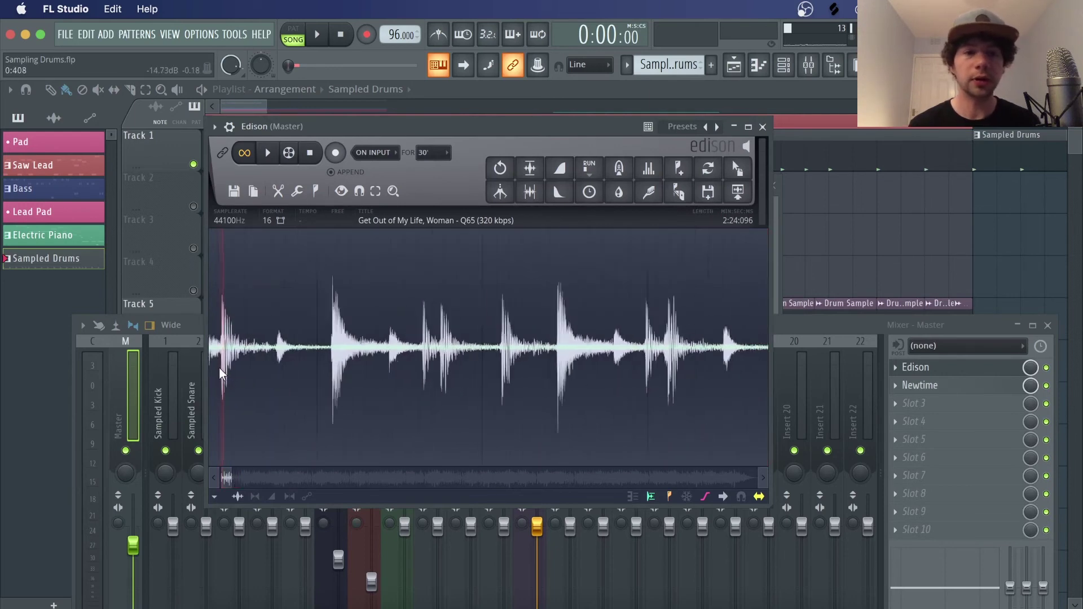
{"action": "scroll", "coordinate": [220, 372], "scroll_direction": "up", "scroll_amount": 2}
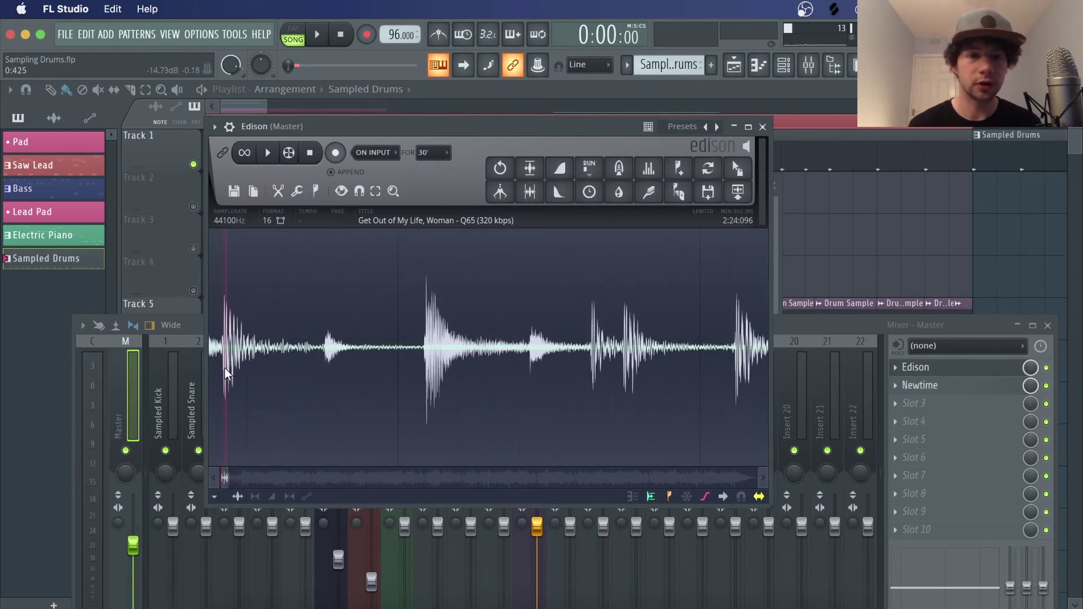
{"action": "left_click_drag", "start_coordinate": [225, 372], "coordinate": [314, 360]}
{"action": "scroll", "coordinate": [225, 355], "scroll_direction": "up", "scroll_amount": 4}
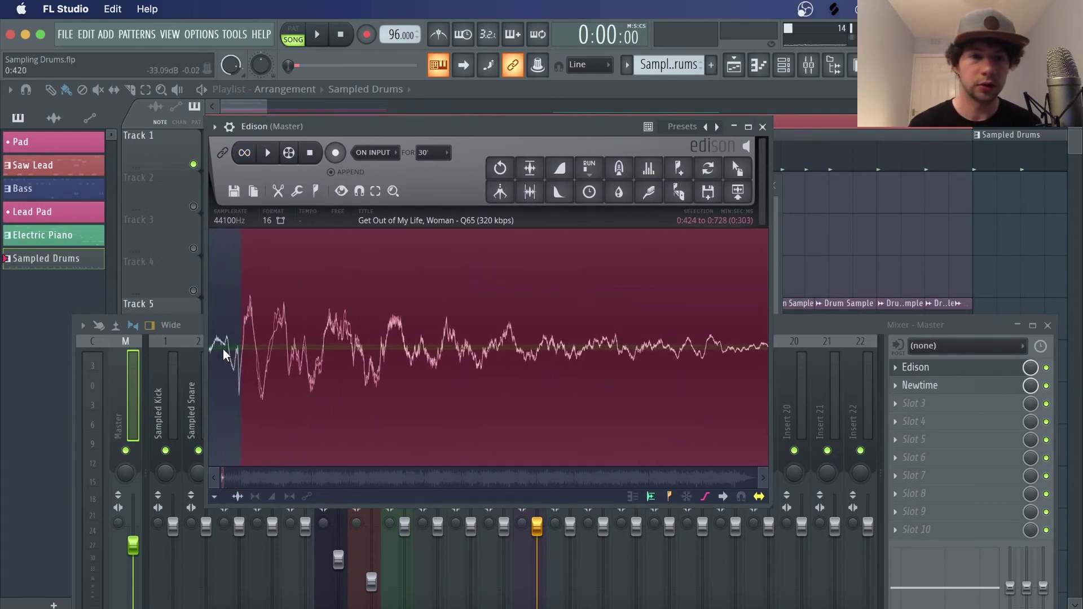
{"action": "scroll", "coordinate": [221, 355], "scroll_direction": "down", "scroll_amount": 5}
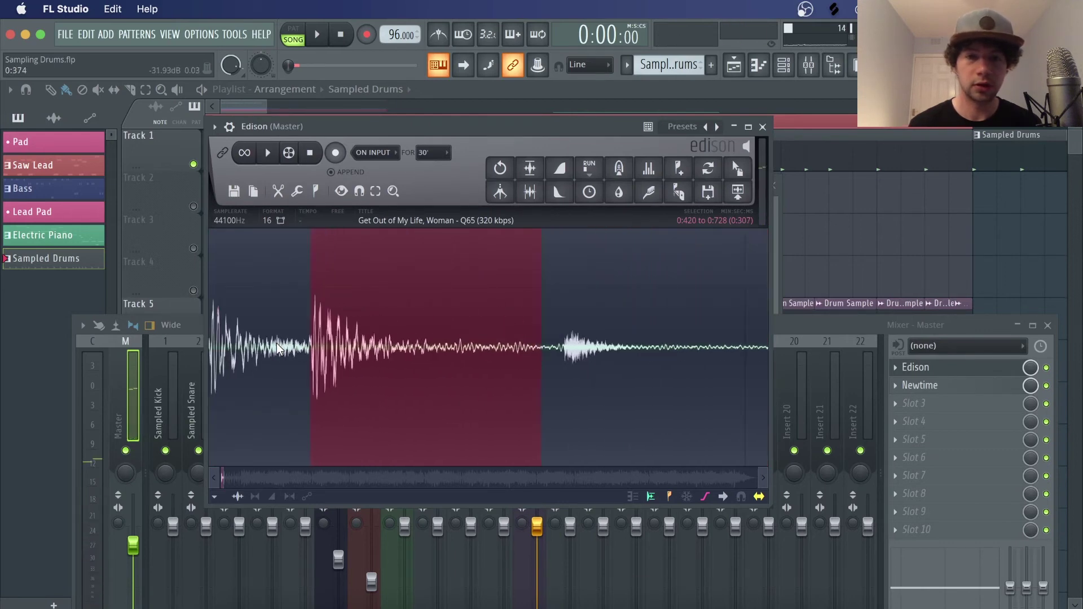
{"action": "scroll", "coordinate": [548, 350], "scroll_direction": "down", "scroll_amount": 6}
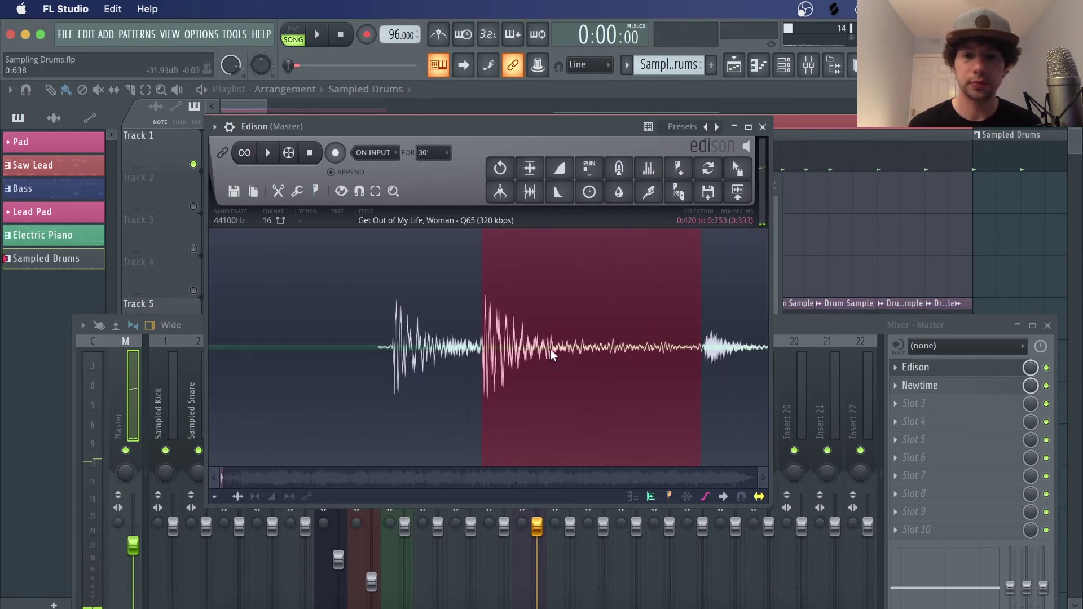
Step: Select the first snare hit in Edison's waveform, from 1:082 to 1:431
{"action": "scroll", "coordinate": [281, 357], "scroll_direction": "up", "scroll_amount": 3}
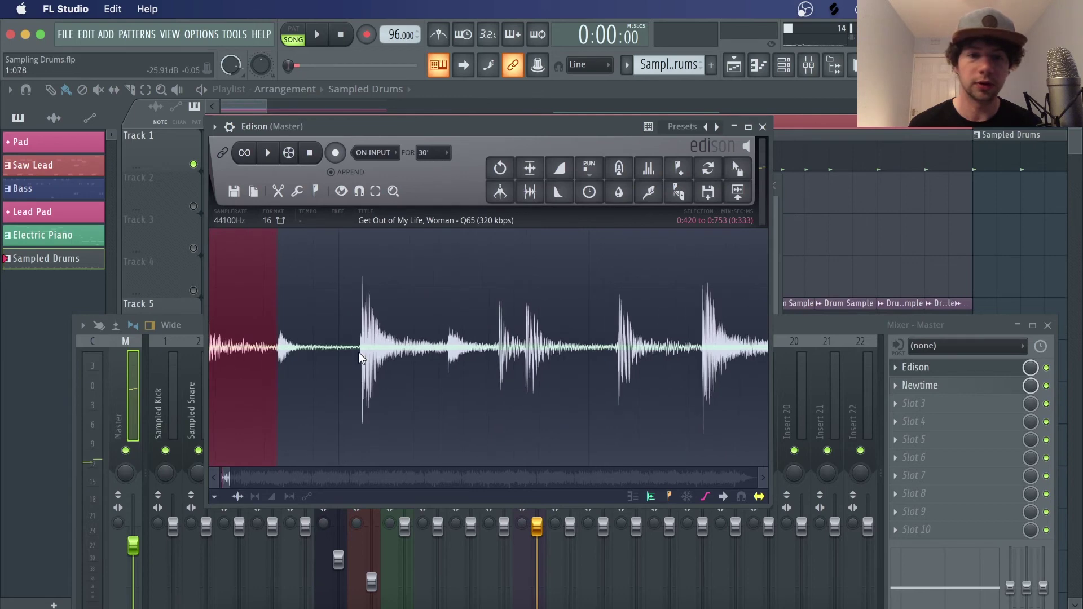
{"action": "left_click_drag", "start_coordinate": [358, 352], "coordinate": [446, 353]}
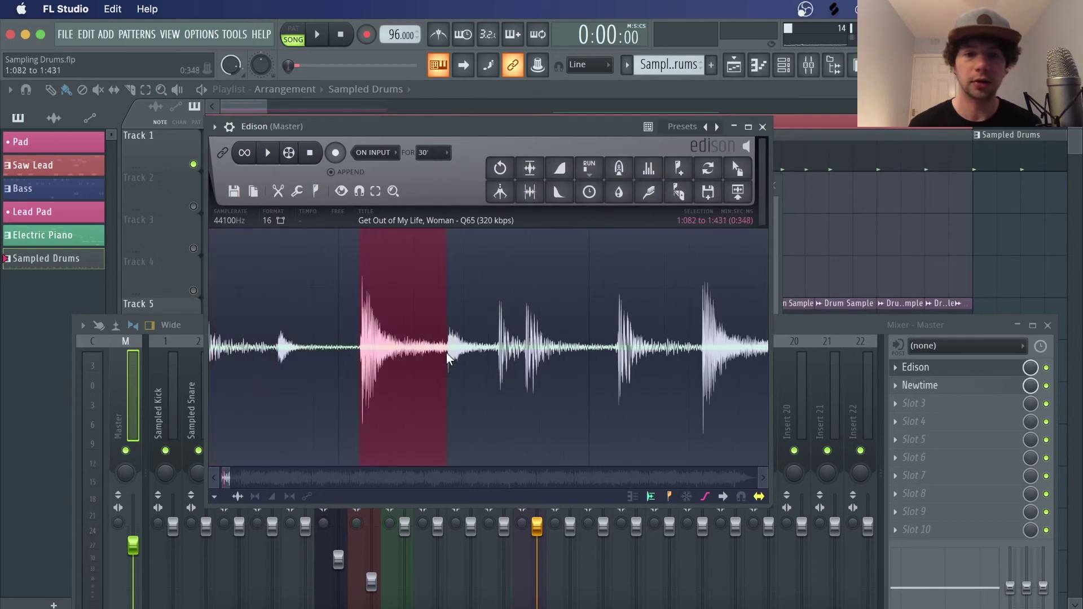
{"action": "scroll", "coordinate": [447, 351], "scroll_direction": "left", "scroll_amount": 3}
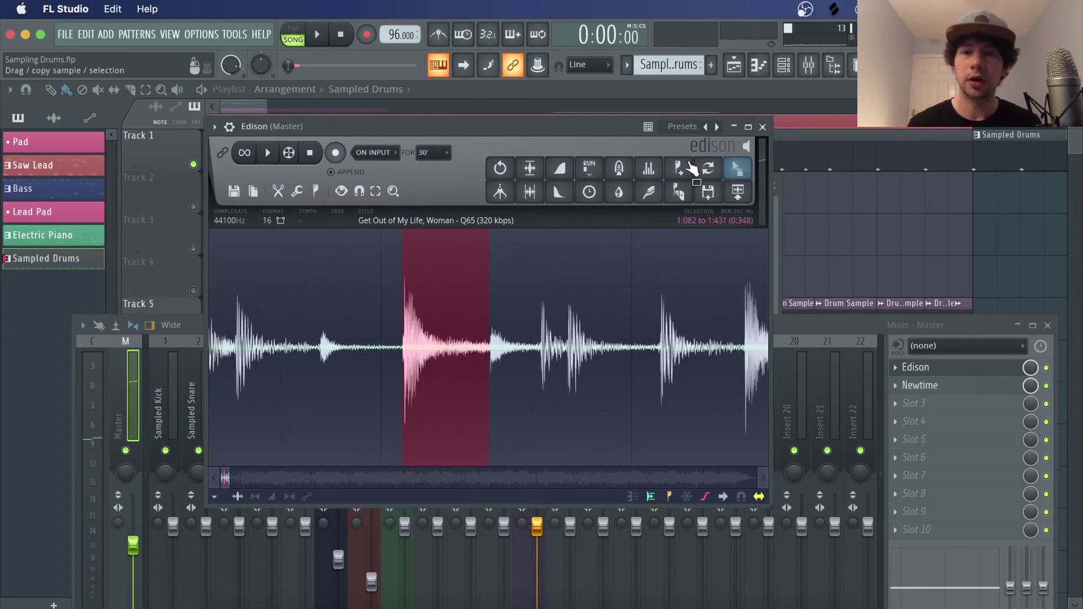
Step: Uncover the channel rack beneath Edison and add the selected snare hit to the rack as a new sampler channel
{"action": "left_click_drag", "start_coordinate": [577, 128], "coordinate": [790, 260]}
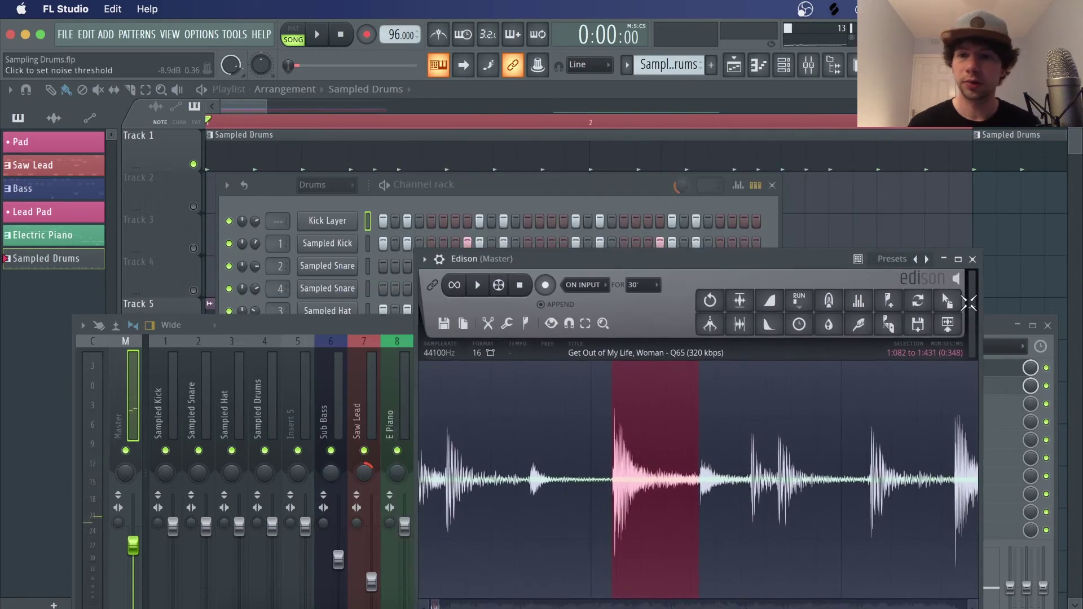
{"action": "left_click_drag", "start_coordinate": [946, 300], "coordinate": [350, 206]}
{"action": "left_click", "coordinate": [344, 226]}
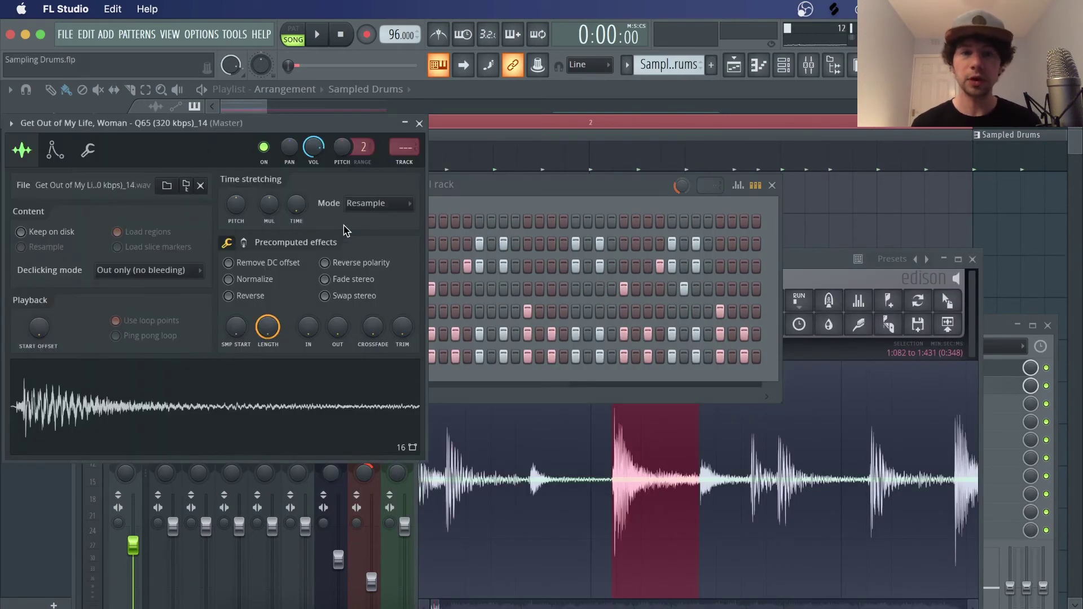
Step: Give the new snare sample a slight fade-out and a small playback start offset, and close its channel settings
{"action": "left_click_drag", "start_coordinate": [308, 123], "coordinate": [520, 185]}
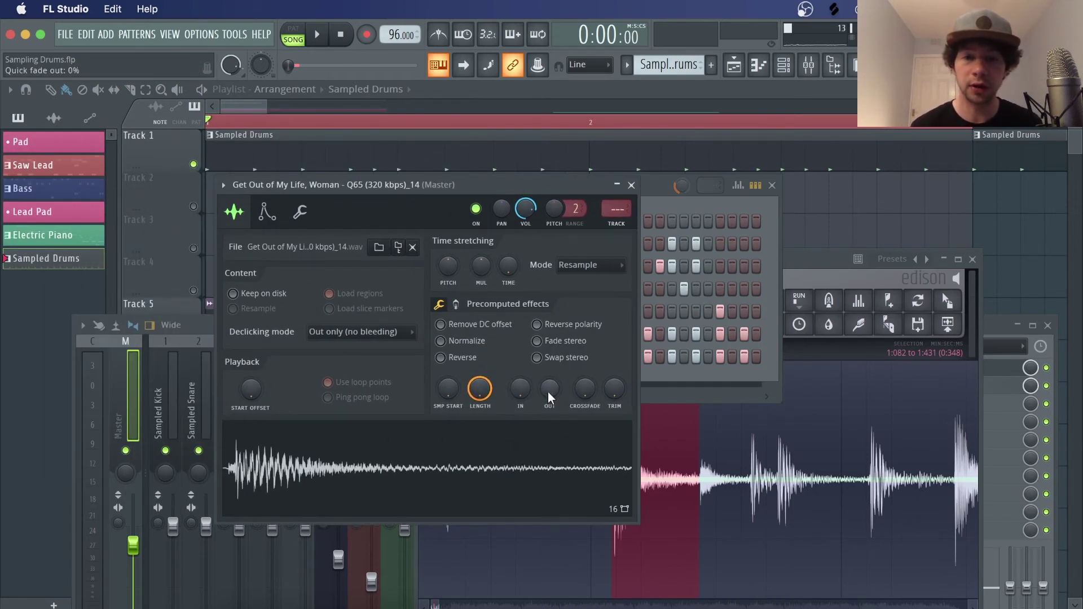
{"action": "left_click_drag", "start_coordinate": [548, 393], "coordinate": [549, 384]}
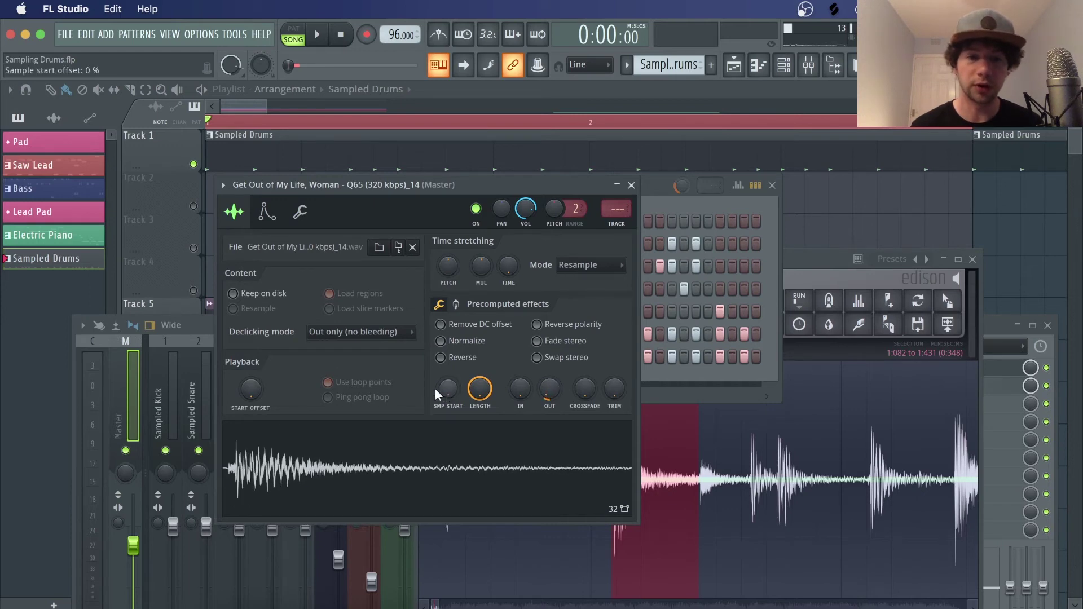
{"action": "left_click_drag", "start_coordinate": [250, 390], "coordinate": [250, 393]}
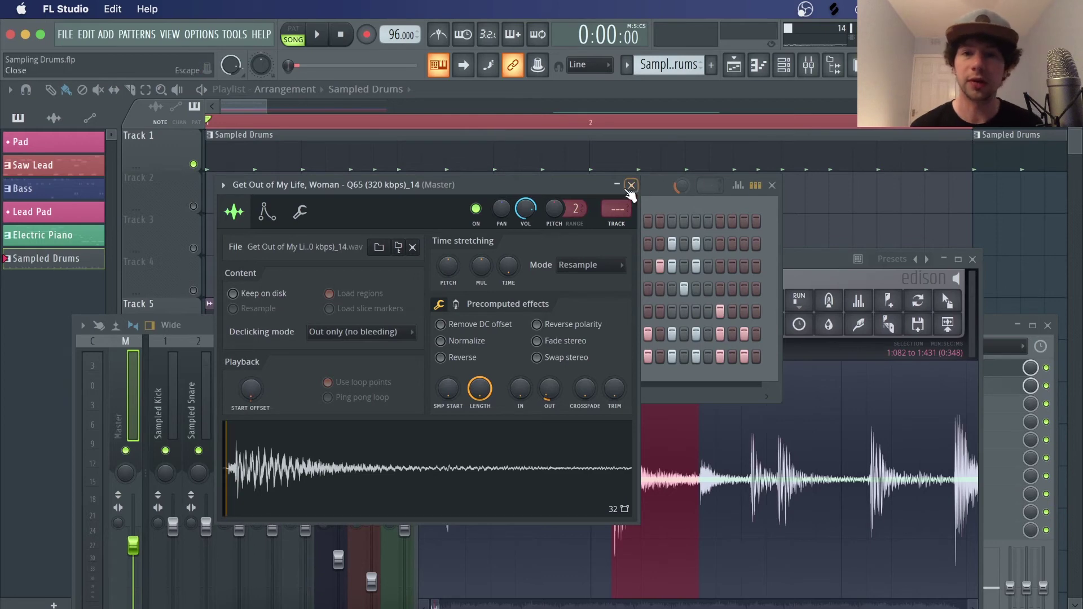
{"action": "left_click", "coordinate": [631, 186]}
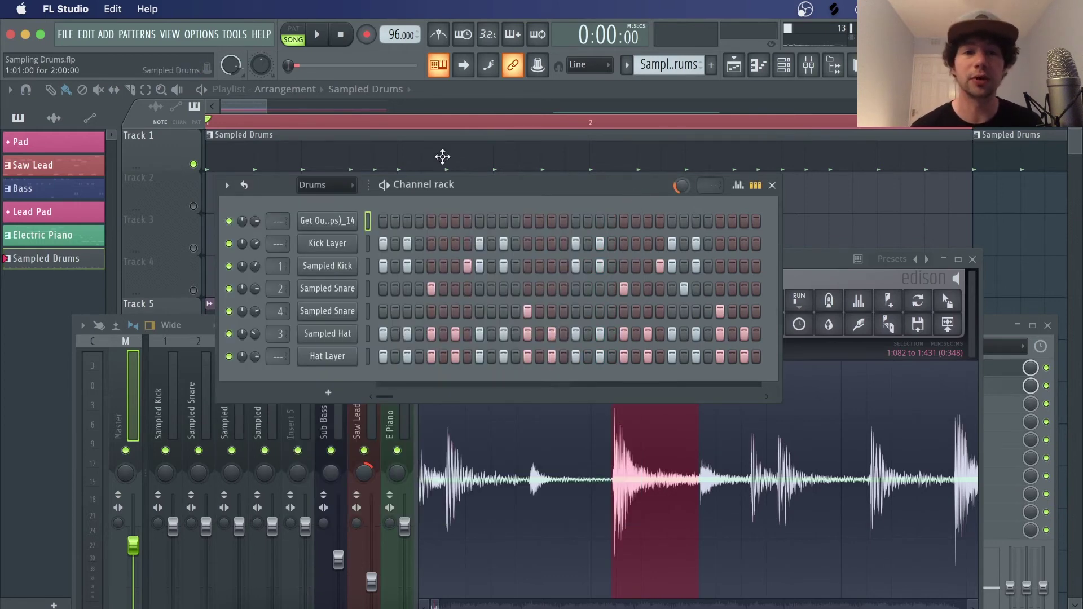
Step: Delete the new snare sample channel above Kick Layer and reposition the channel rack
{"action": "right_click", "coordinate": [341, 222]}
{"action": "left_click", "coordinate": [438, 381]}
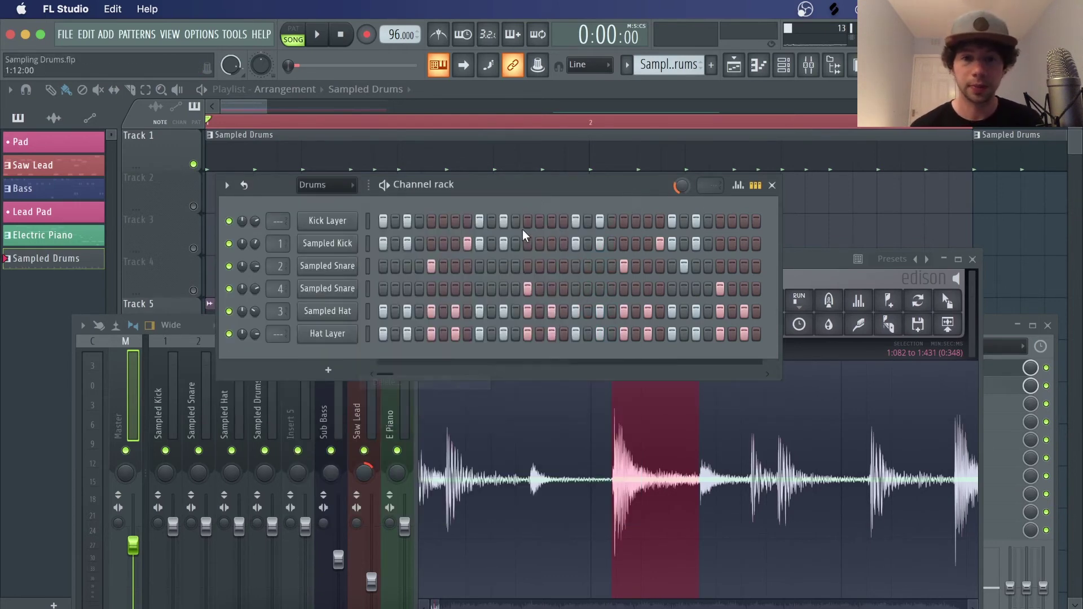
{"action": "left_click_drag", "start_coordinate": [534, 184], "coordinate": [561, 195]}
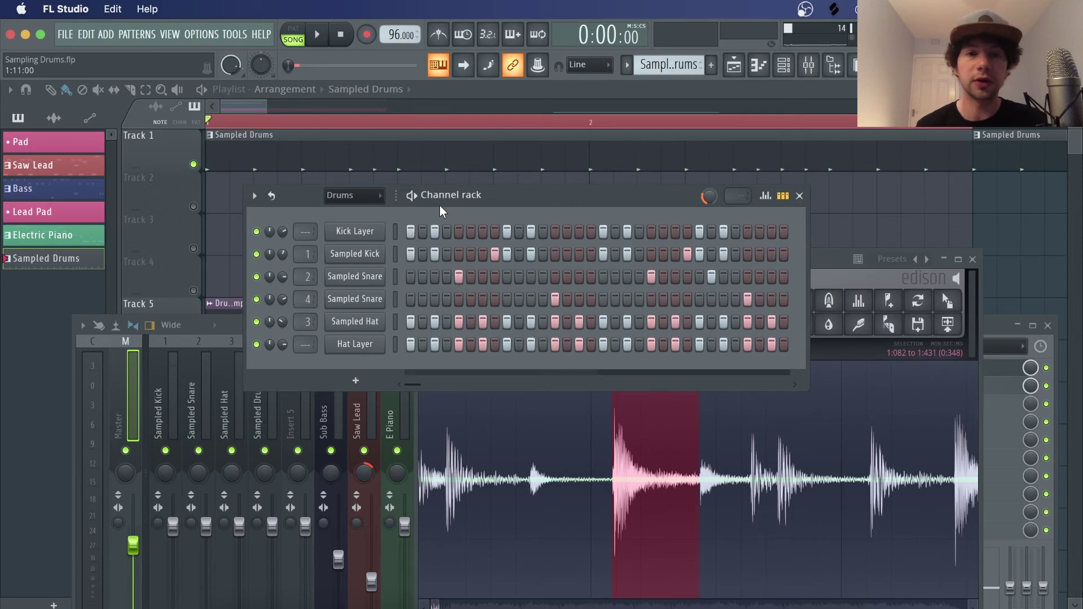
Step: Show the Kick Layer channel's settings, audition its FPC 7 Kick sample, and return to the channel rack
{"action": "left_click", "coordinate": [363, 236]}
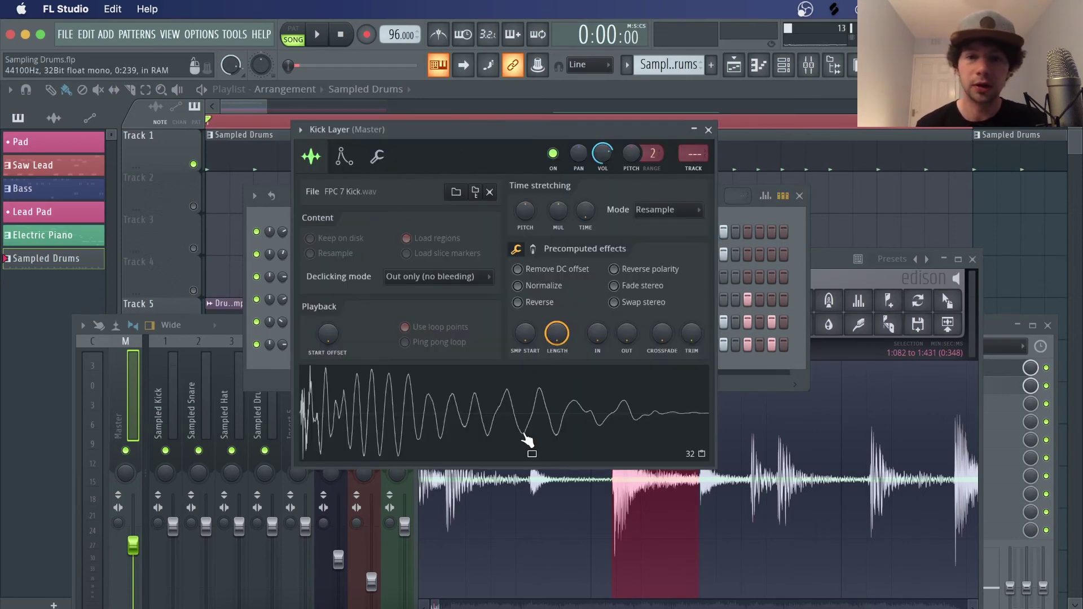
{"action": "left_click", "coordinate": [525, 440]}
{"action": "left_click", "coordinate": [751, 225]}
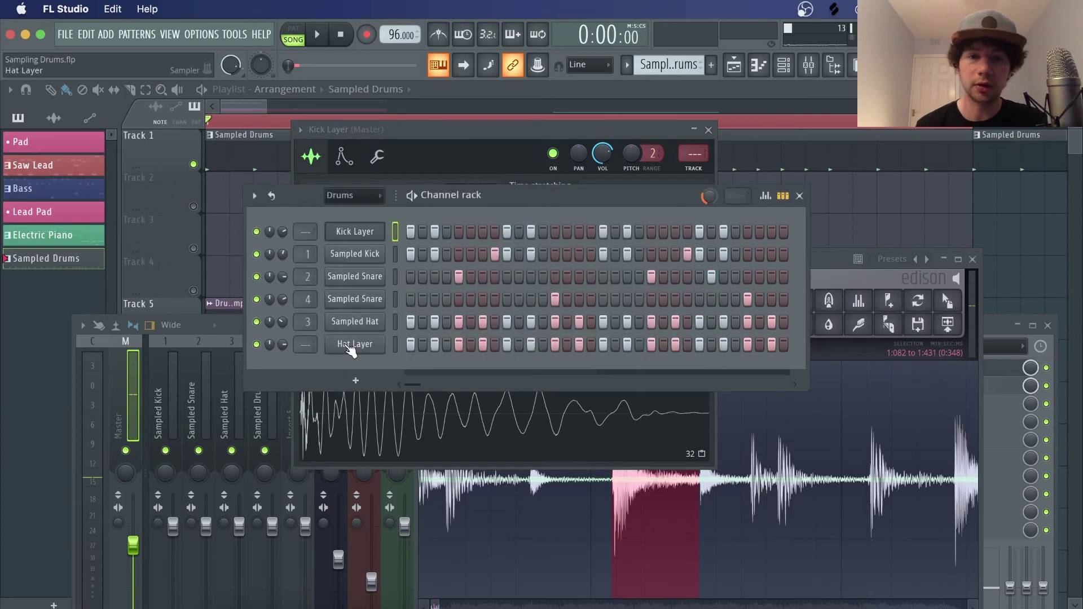
Step: Switch playback to pattern mode, play the Sampled Drums pattern, and stop it
{"action": "left_click", "coordinate": [293, 29]}
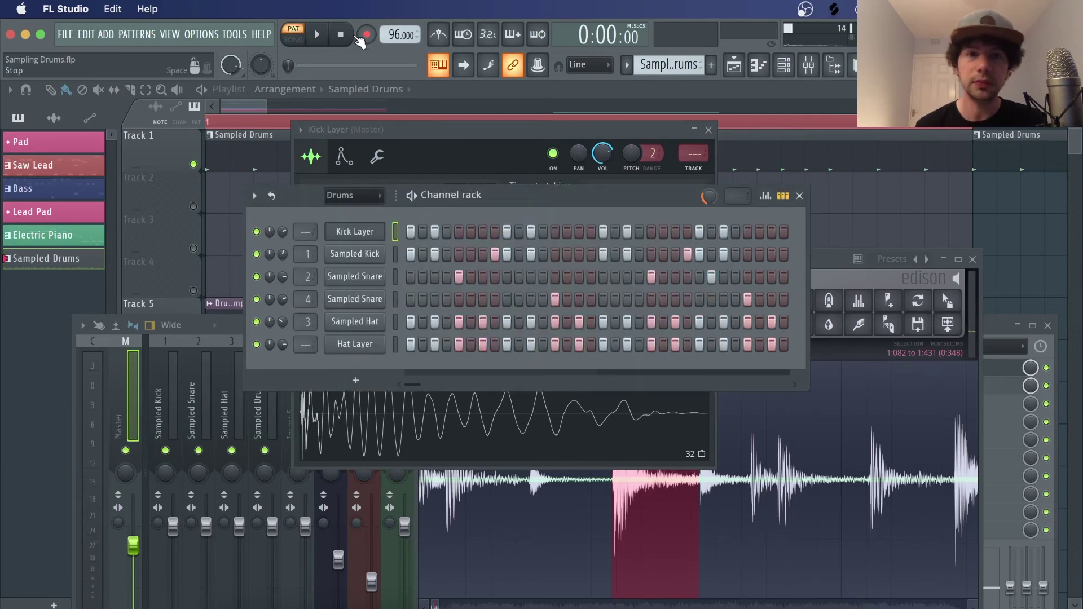
{"action": "left_click", "coordinate": [322, 37]}
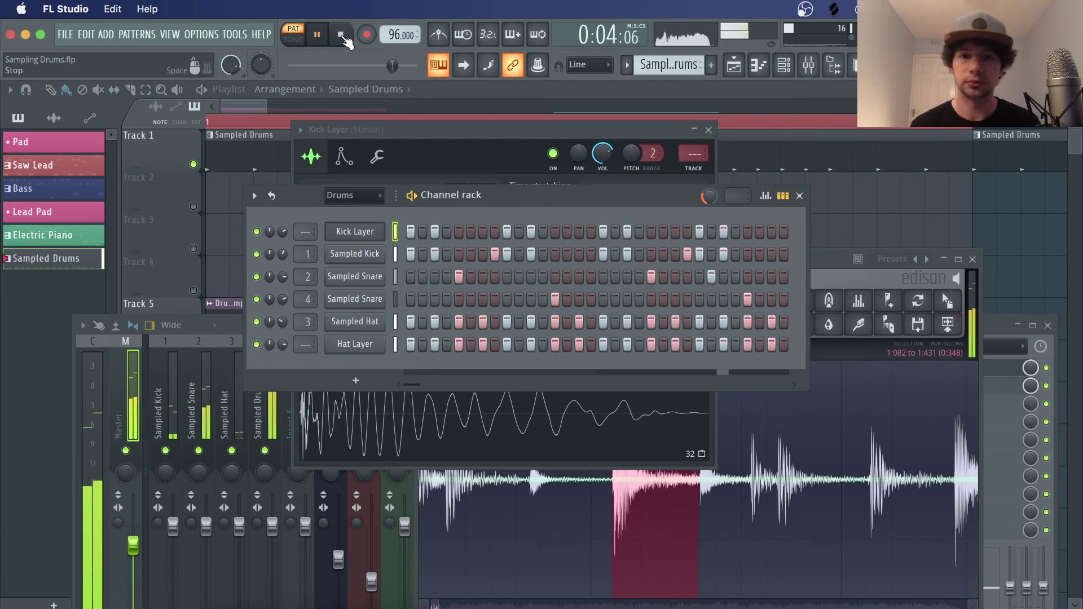
{"action": "left_click", "coordinate": [341, 35]}
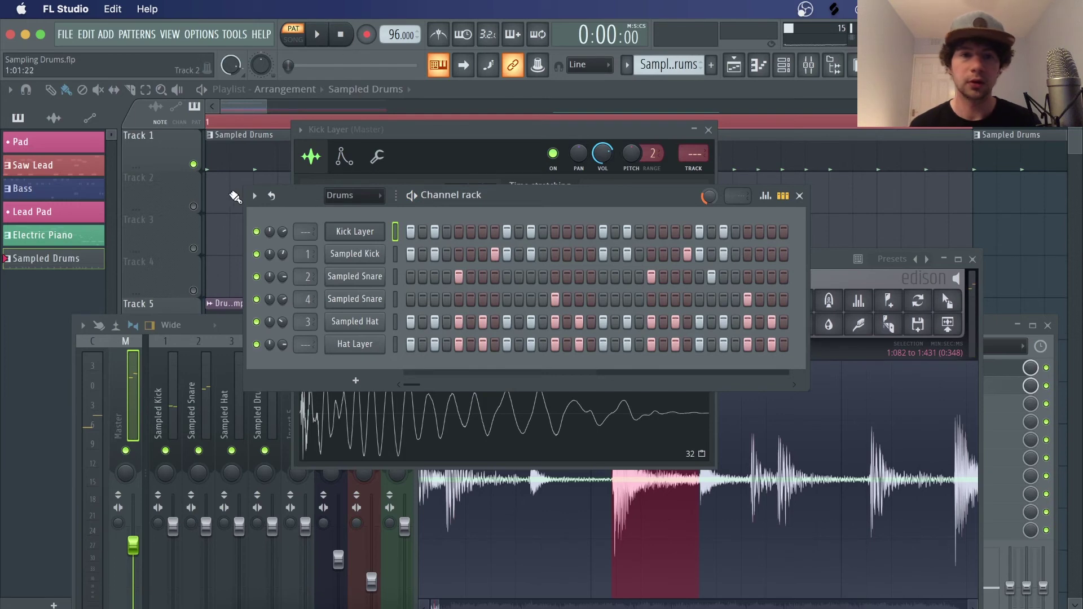
Step: Close the windows over the playlist, solo Track 5, and play its Drum Sample slices in song mode
{"action": "key", "text": "F12"}
{"action": "right_click", "coordinate": [194, 333]}
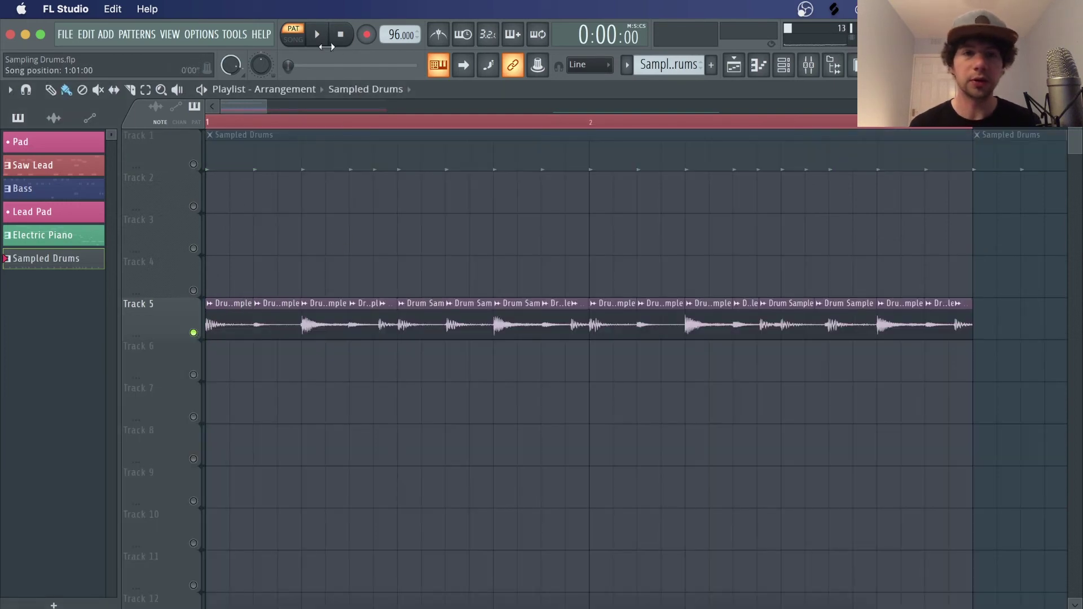
{"action": "key", "text": "space"}
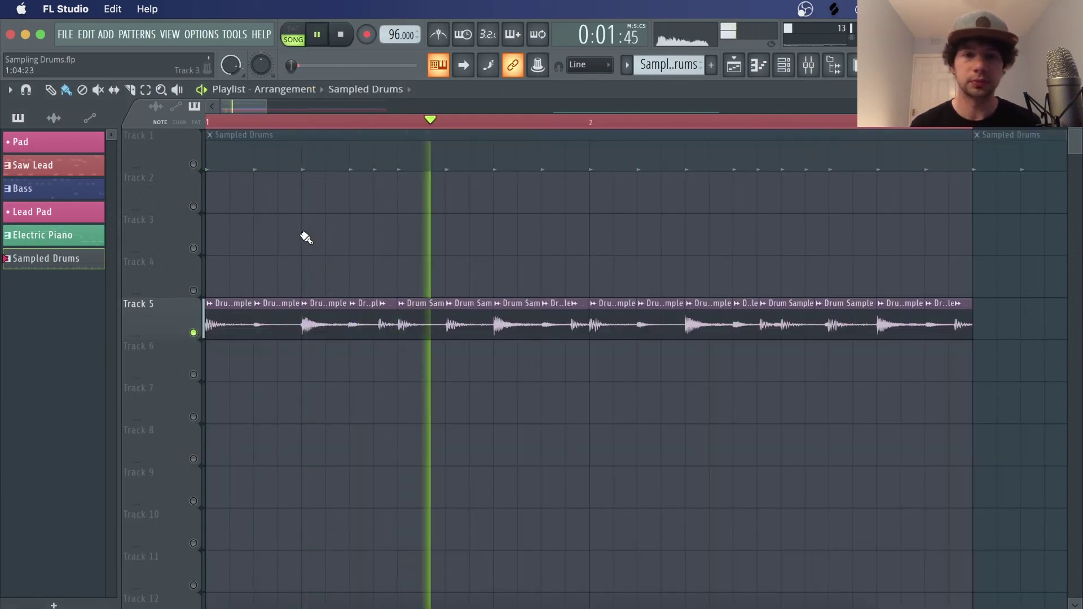
{"action": "key", "text": "space"}
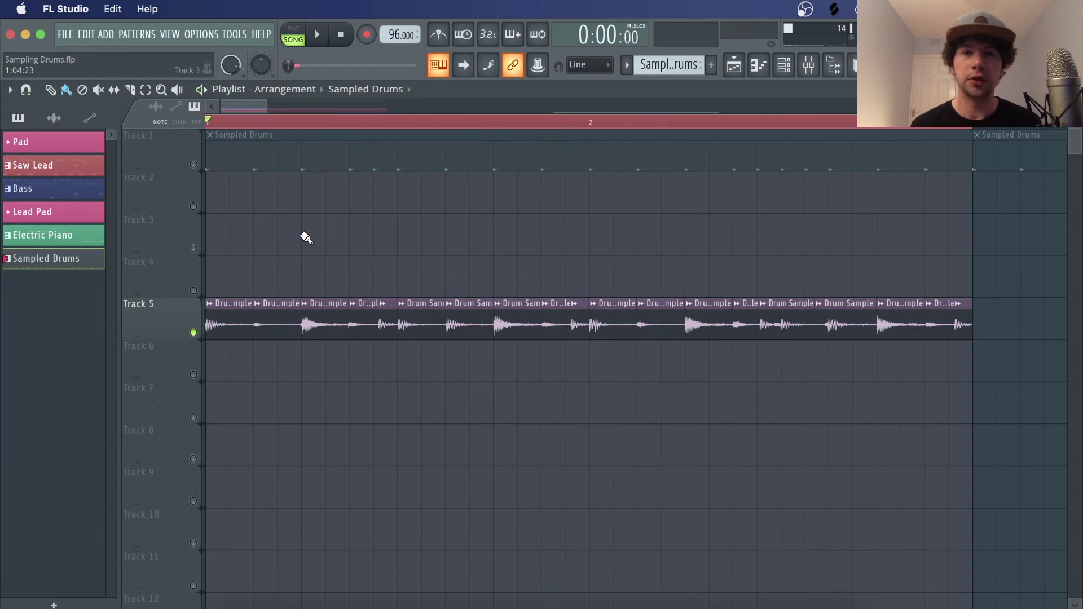
Step: Move the Vinyl Crackle clip from Track 13 to Track 2, starting at bar 1
{"action": "scroll", "coordinate": [304, 238], "scroll_direction": "down", "scroll_amount": 8}
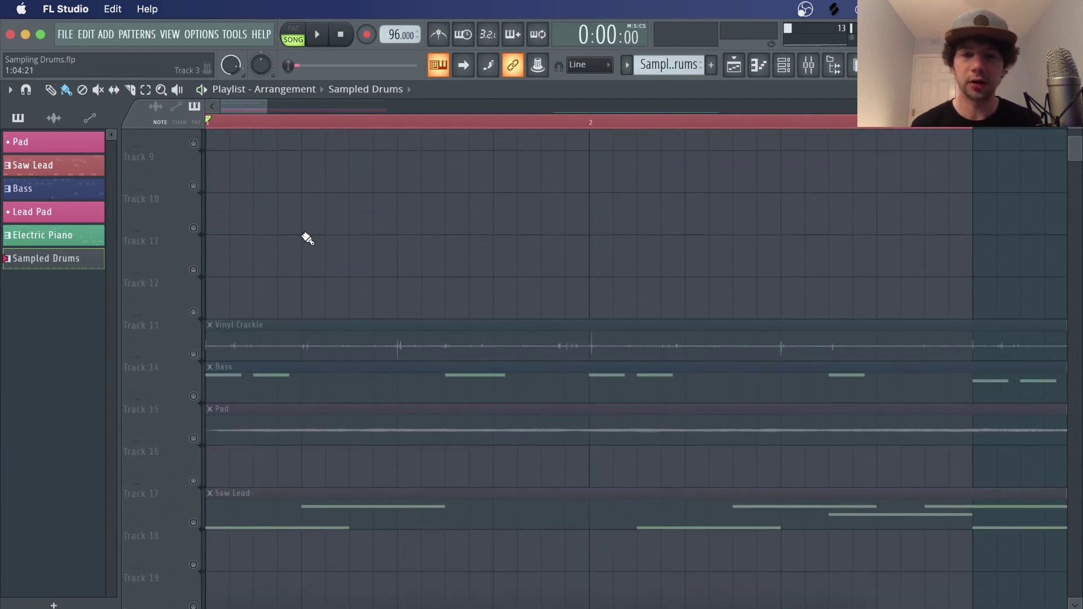
{"action": "key", "text": "e"}
{"action": "scroll", "coordinate": [532, 429], "scroll_direction": "up", "scroll_amount": 8}
{"action": "scroll", "coordinate": [512, 430], "scroll_direction": "down", "scroll_amount": 4}
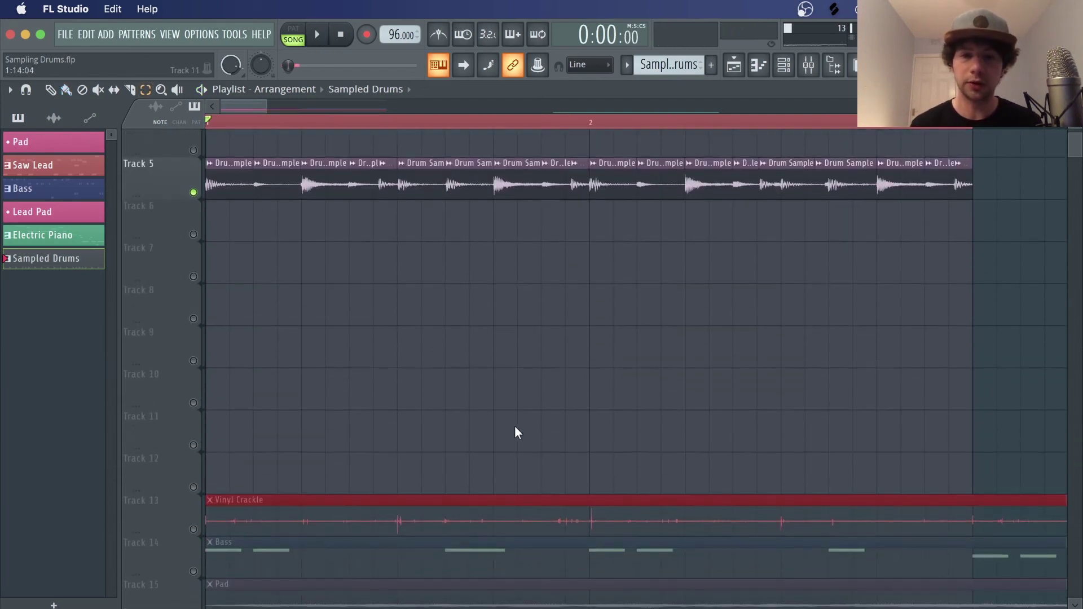
{"action": "key", "text": "b"}
{"action": "right_click", "coordinate": [472, 519]}
{"action": "scroll", "coordinate": [472, 519], "scroll_direction": "up", "scroll_amount": 1}
{"action": "scroll", "coordinate": [387, 226], "scroll_direction": "up", "scroll_amount": 2}
{"action": "left_click", "coordinate": [387, 197]}
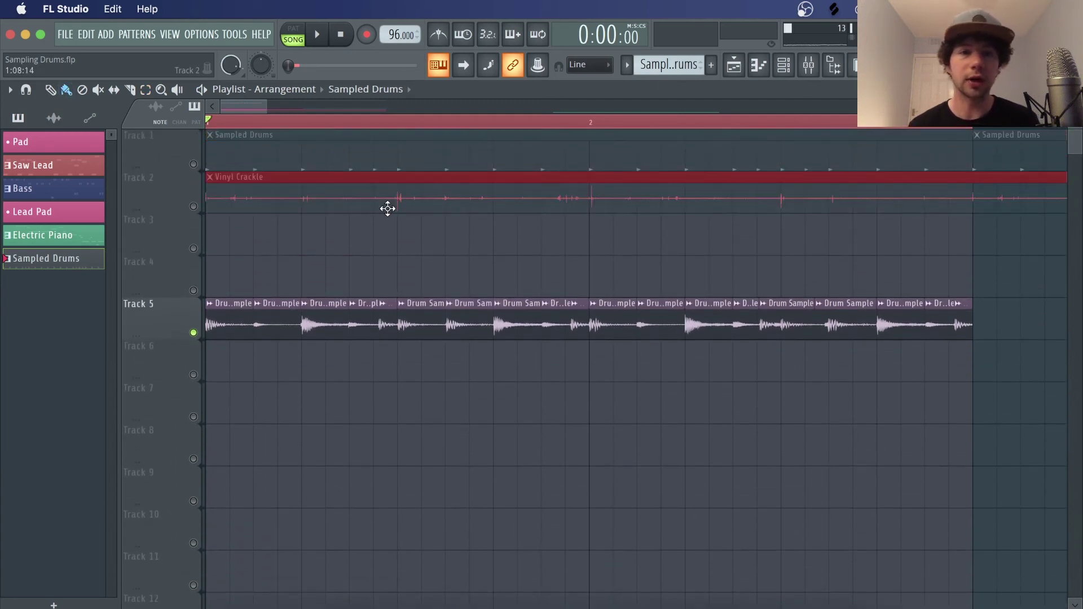
Step: Play only Tracks 1 and 2 together, check the Vinyl Crackle channel's volume in its settings, and stop playback
{"action": "left_click", "coordinate": [193, 206]}
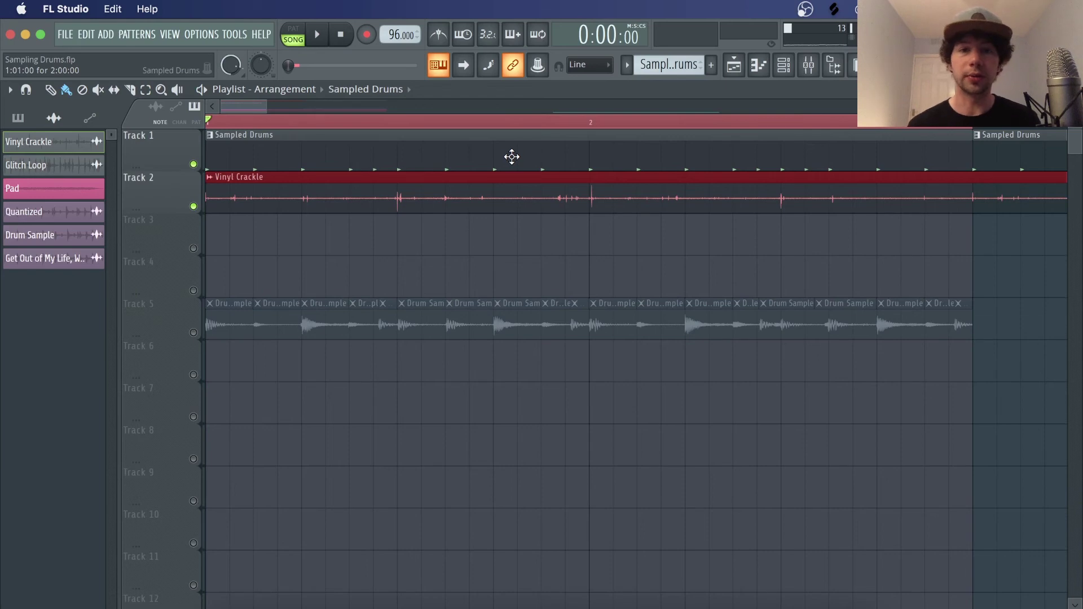
{"action": "key", "text": "space"}
{"action": "double_click", "coordinate": [445, 198]}
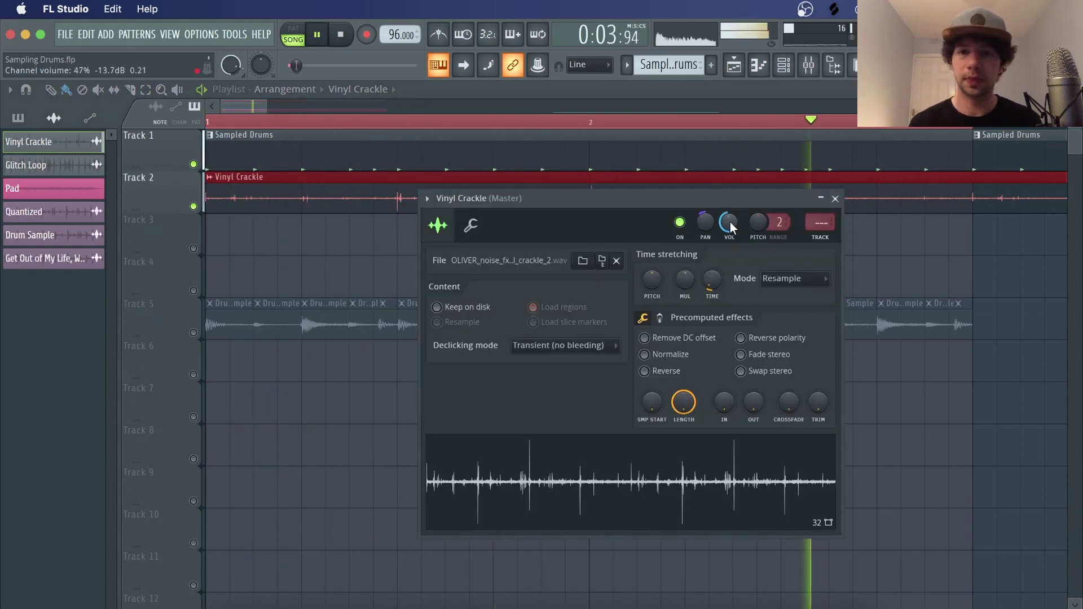
{"action": "key", "text": "space"}
{"action": "key", "text": "Escape"}
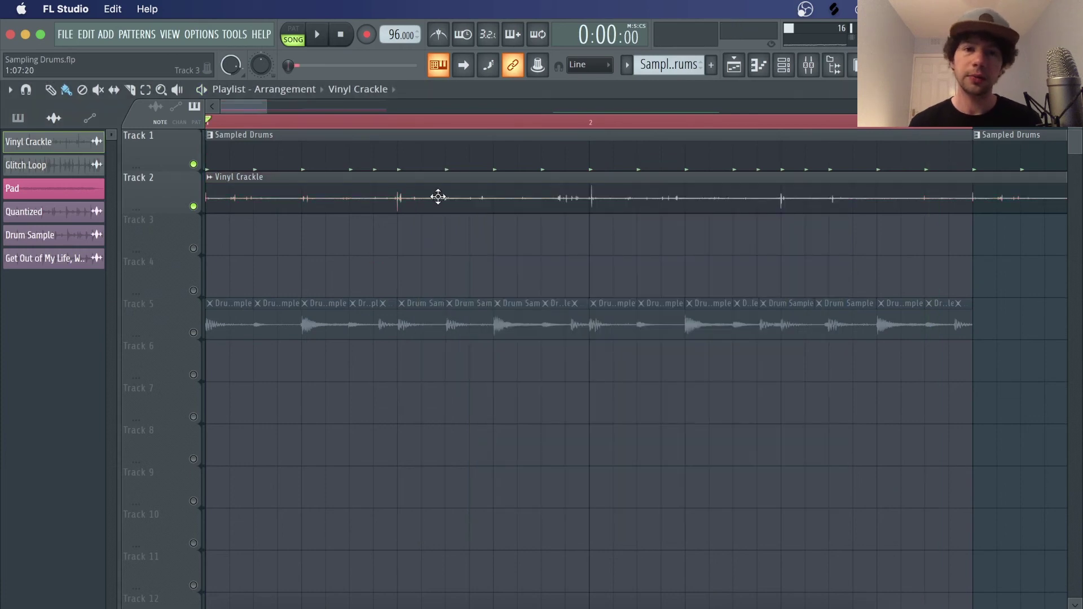
Step: Delete the Vinyl Crackle clip from Track 2 and solo the Drum Sample slices on Track 5
{"action": "scroll", "coordinate": [424, 128], "scroll_direction": "down", "scroll_amount": 1}
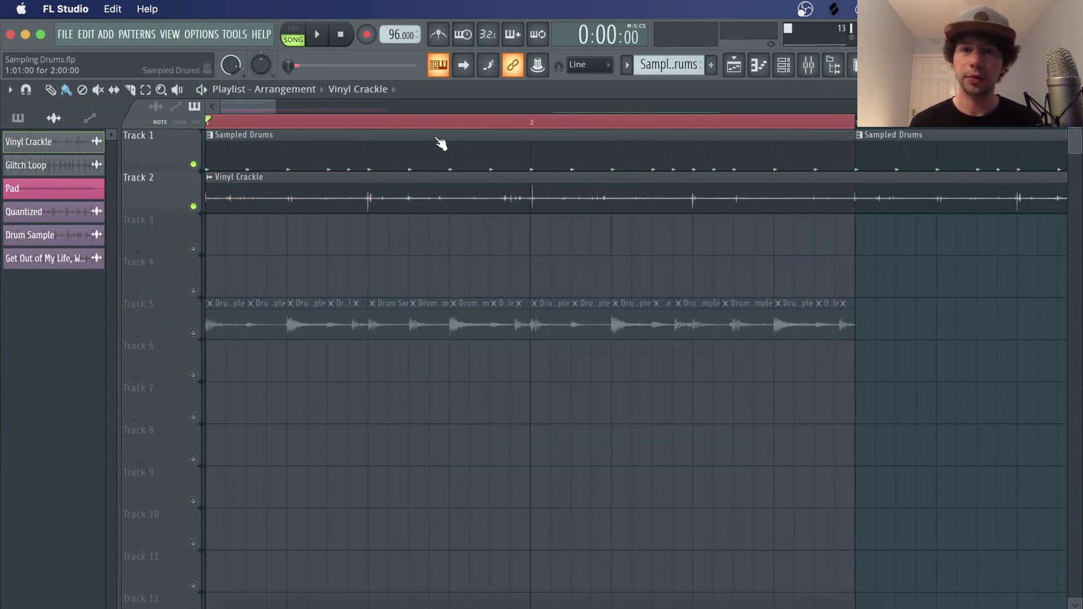
{"action": "right_click", "coordinate": [624, 205]}
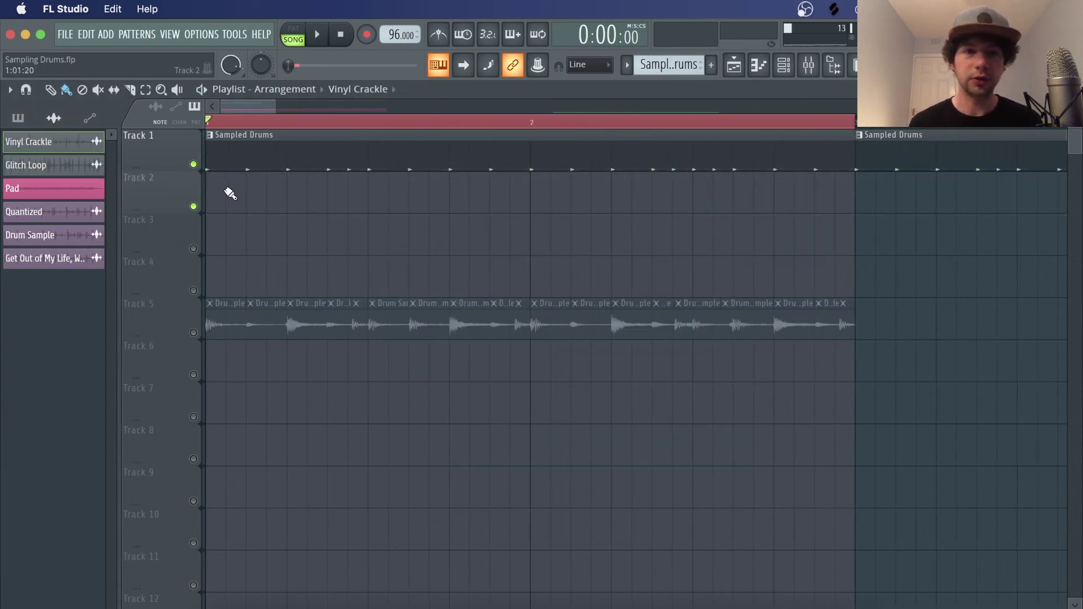
{"action": "right_click", "coordinate": [194, 332]}
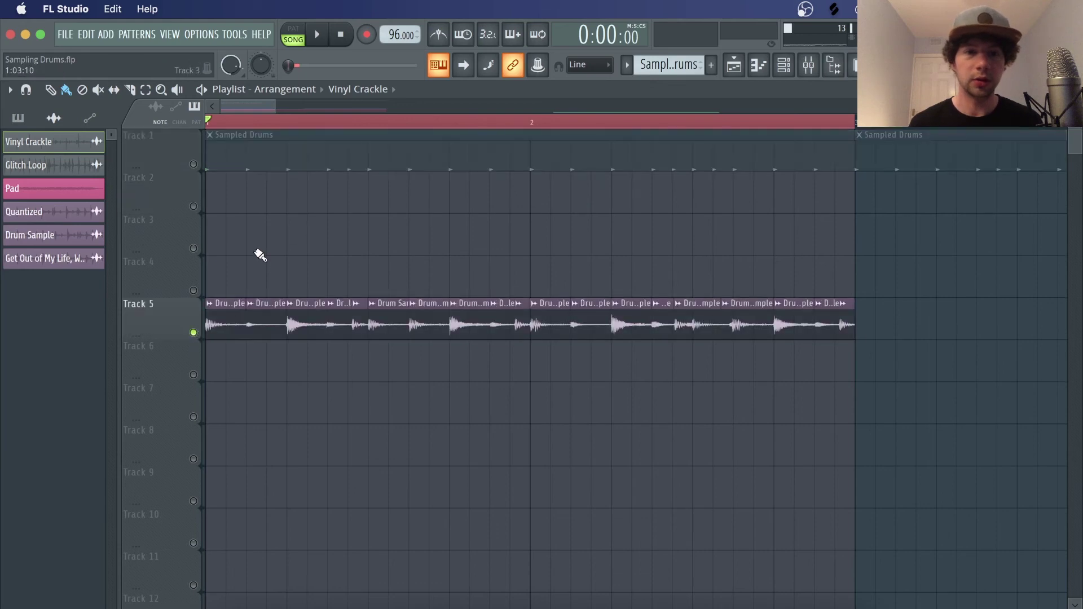
Step: Enable the Bass on Track 14, the Pad on Track 15 and the Saw Lead on Track 17
{"action": "scroll", "coordinate": [260, 255], "scroll_direction": "down", "scroll_amount": 8}
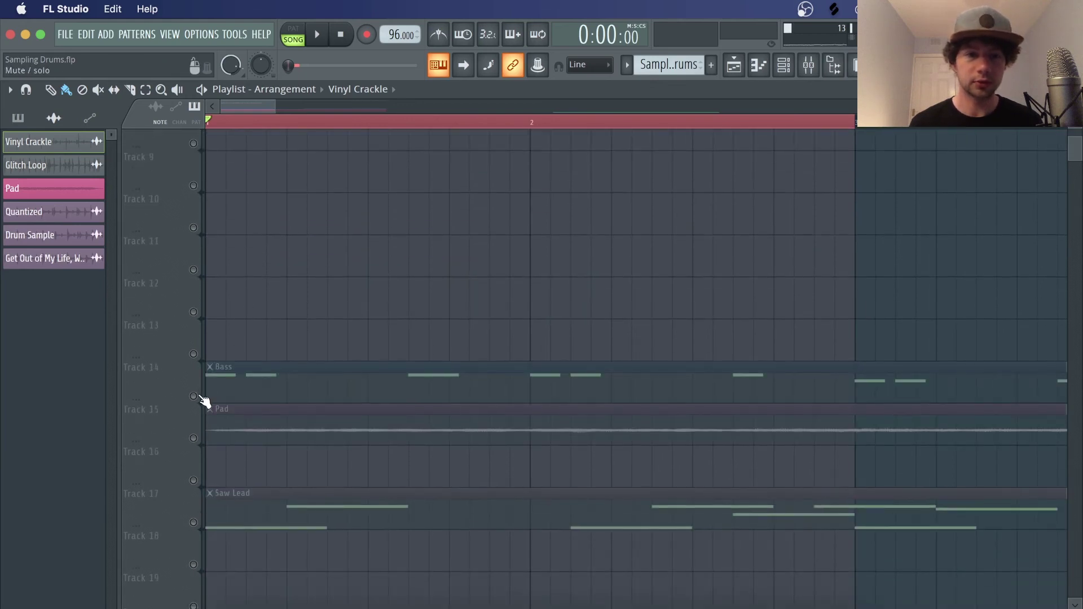
{"action": "left_click", "coordinate": [193, 396]}
{"action": "left_click", "coordinate": [193, 438]}
{"action": "left_click", "coordinate": [193, 523]}
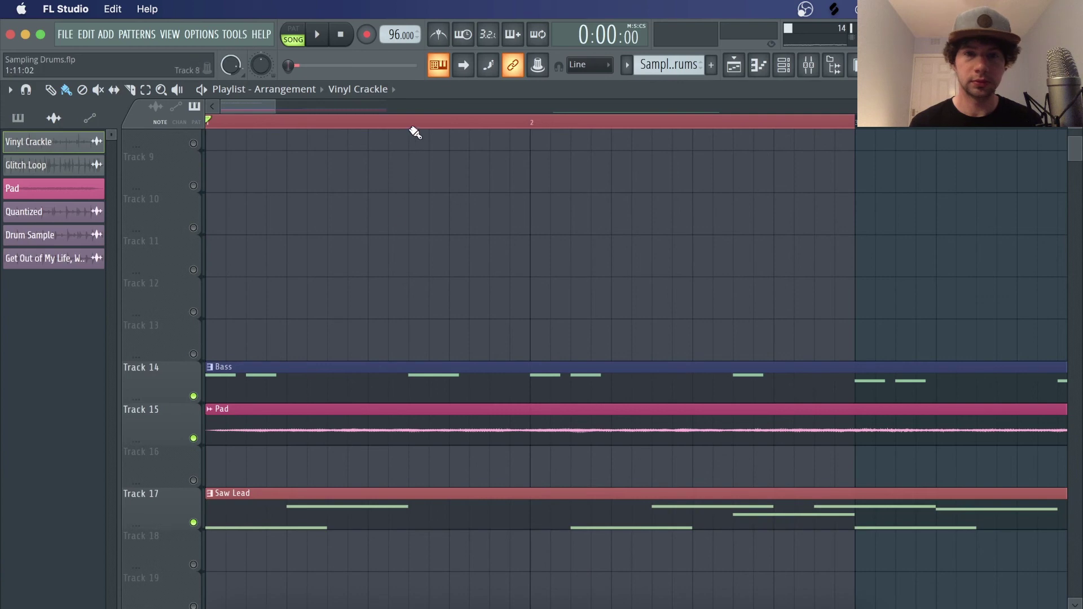
Step: Move the muted Vinyl Crackle clip on Track 13 to start at bar 1
{"action": "scroll", "coordinate": [415, 132], "scroll_direction": "down", "scroll_amount": 5}
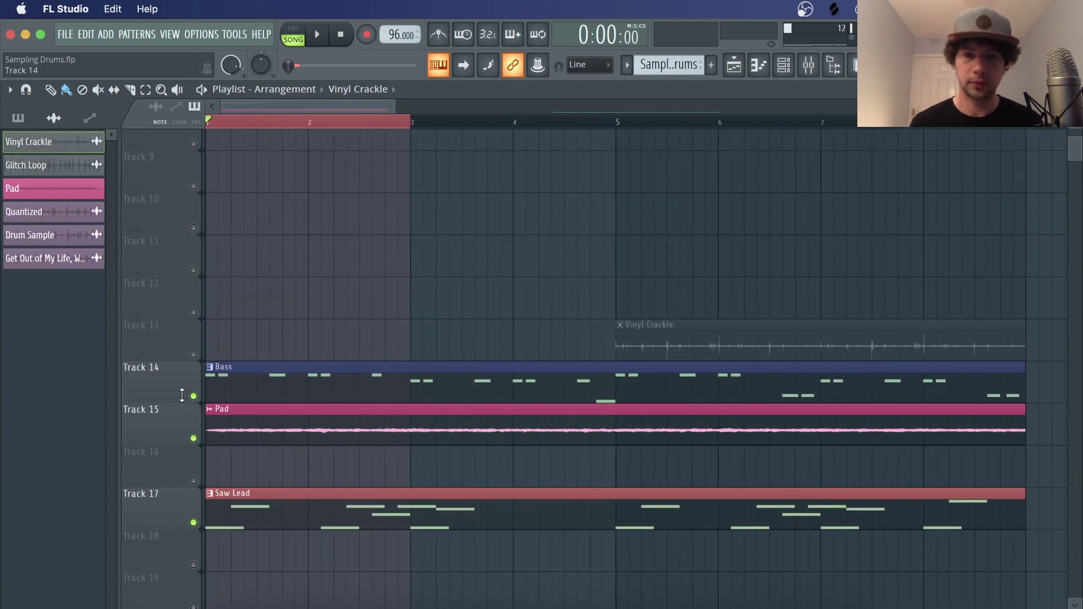
{"action": "left_click_drag", "start_coordinate": [694, 334], "coordinate": [282, 338]}
{"action": "scroll", "coordinate": [282, 282], "scroll_direction": "up", "scroll_amount": 8}
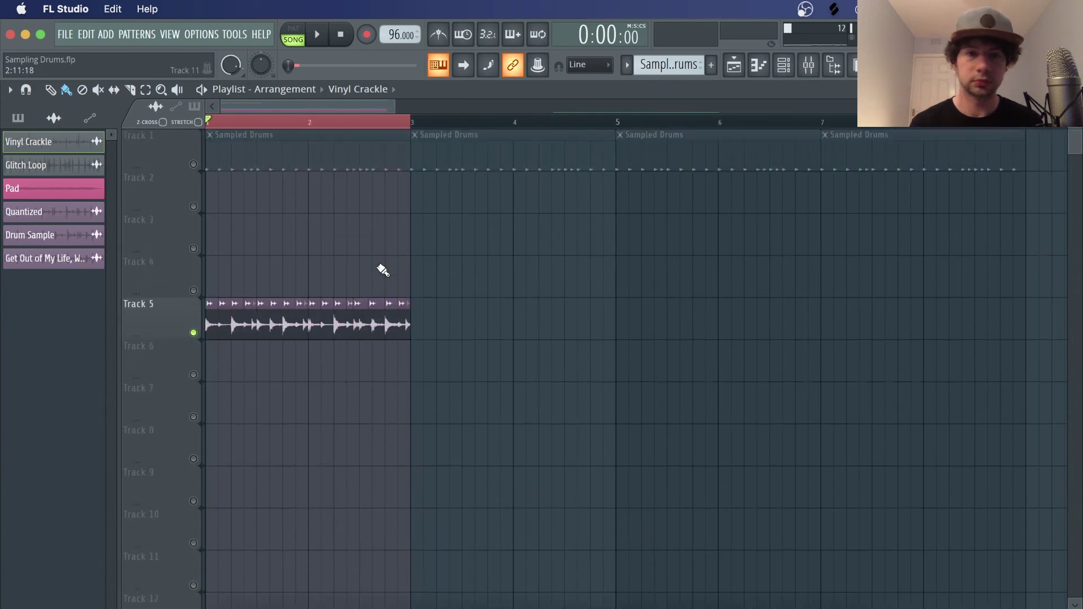
Step: Start playback and duplicate the two-bar group of Drum Sample slices on Track 5 until it fills bars 1 to 8
{"action": "left_click", "coordinate": [318, 35]}
{"action": "left_click_drag", "start_coordinate": [469, 259], "coordinate": [235, 336]}
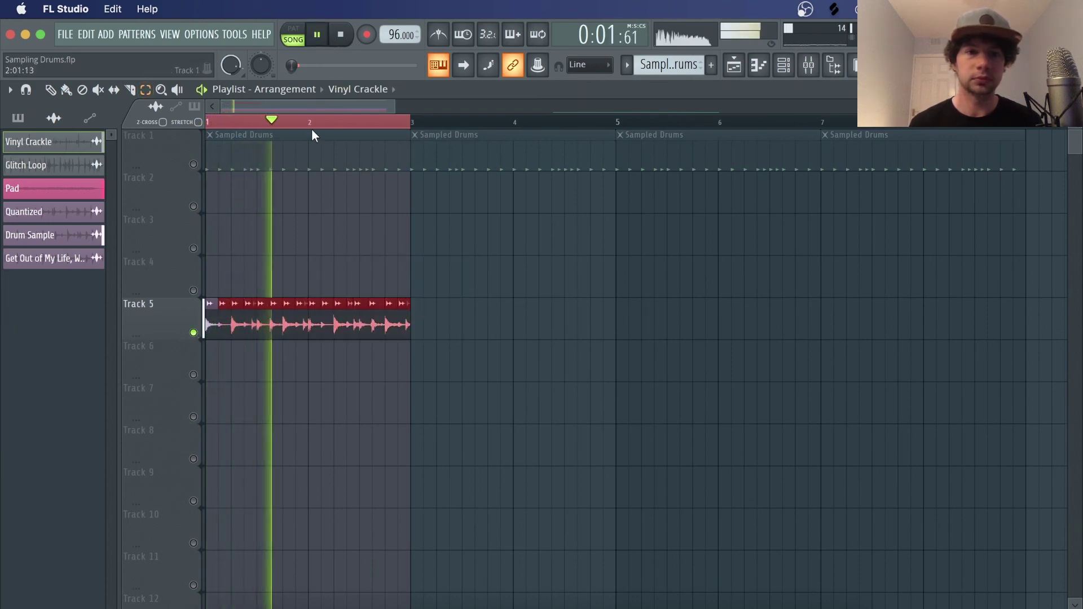
{"action": "left_click", "coordinate": [468, 323]}
{"action": "left_click", "coordinate": [229, 307]}
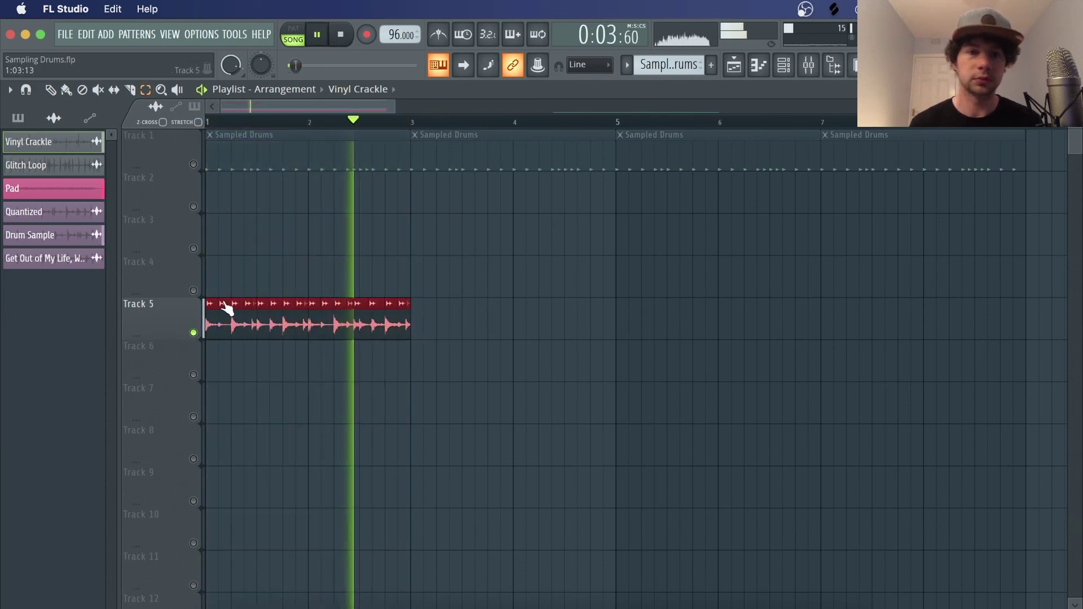
{"action": "left_click_drag", "start_coordinate": [236, 315], "coordinate": [441, 315]}
{"action": "left_click_drag", "start_coordinate": [662, 317], "coordinate": [67, 317]}
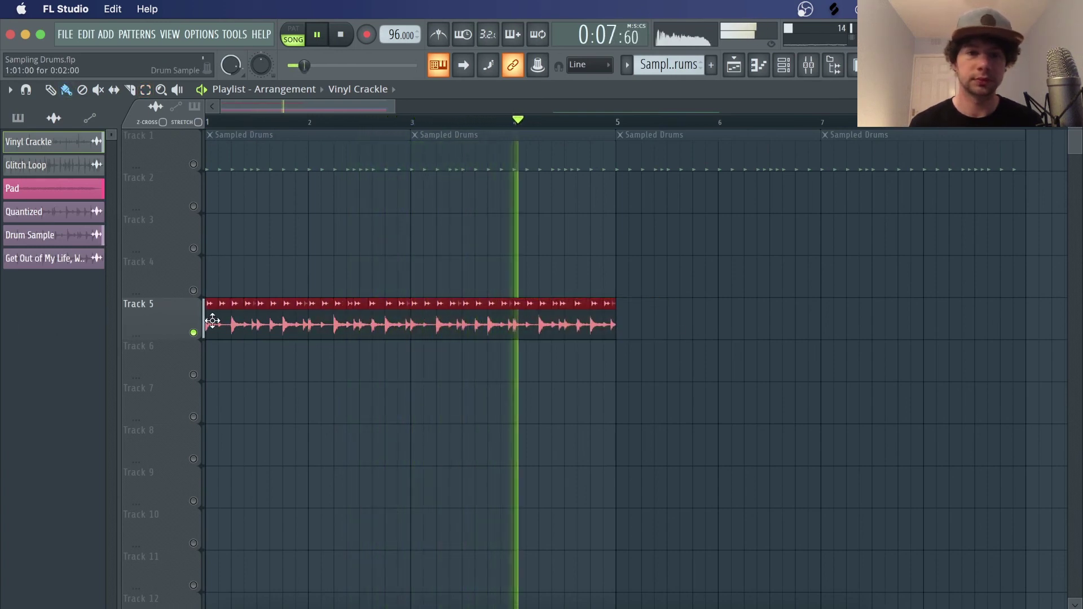
{"action": "left_click_drag", "start_coordinate": [220, 330], "coordinate": [624, 319]}
{"action": "left_click", "coordinate": [724, 385]}
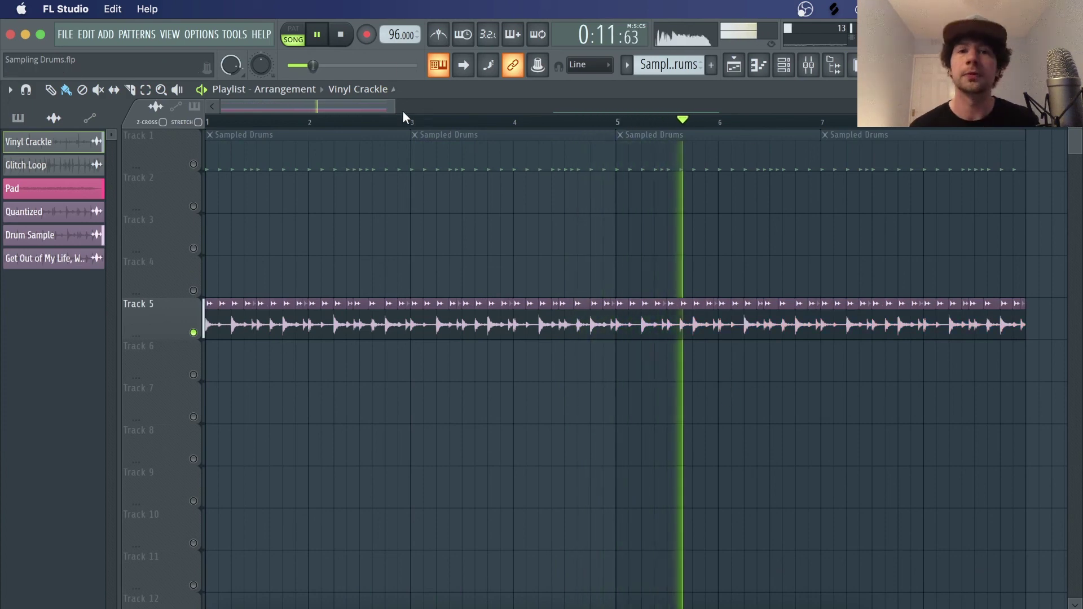
Step: Delete the Drum Sample slices before bar 4 on Track 5, and play the song from the start with Track 1's Sampled Drums enabled
{"action": "scroll", "coordinate": [413, 124], "scroll_direction": "down", "scroll_amount": 1}
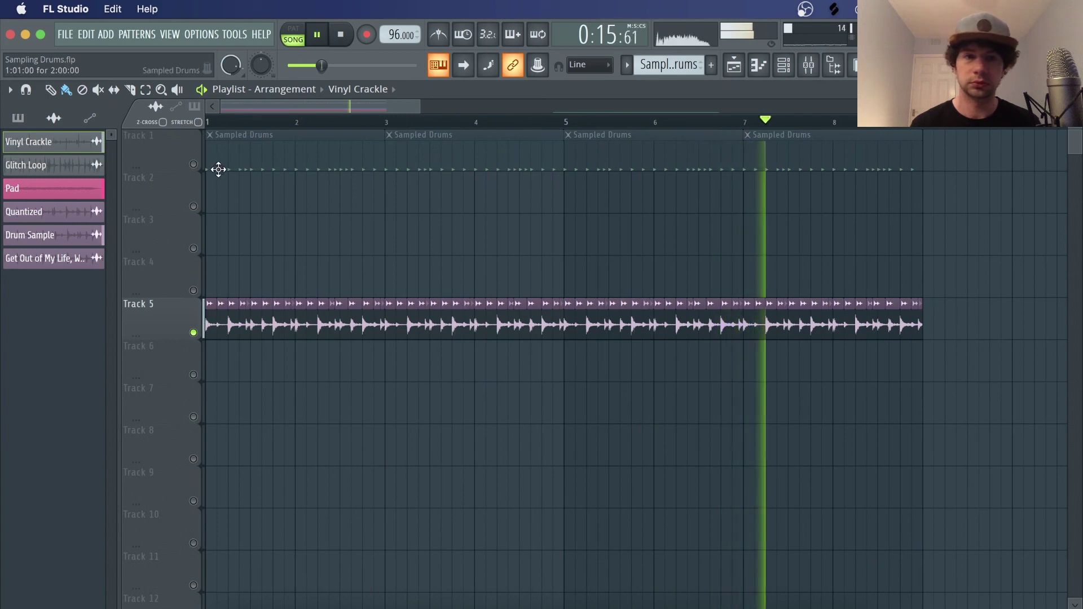
{"action": "right_click", "coordinate": [237, 321]}
{"action": "right_click", "coordinate": [439, 327]}
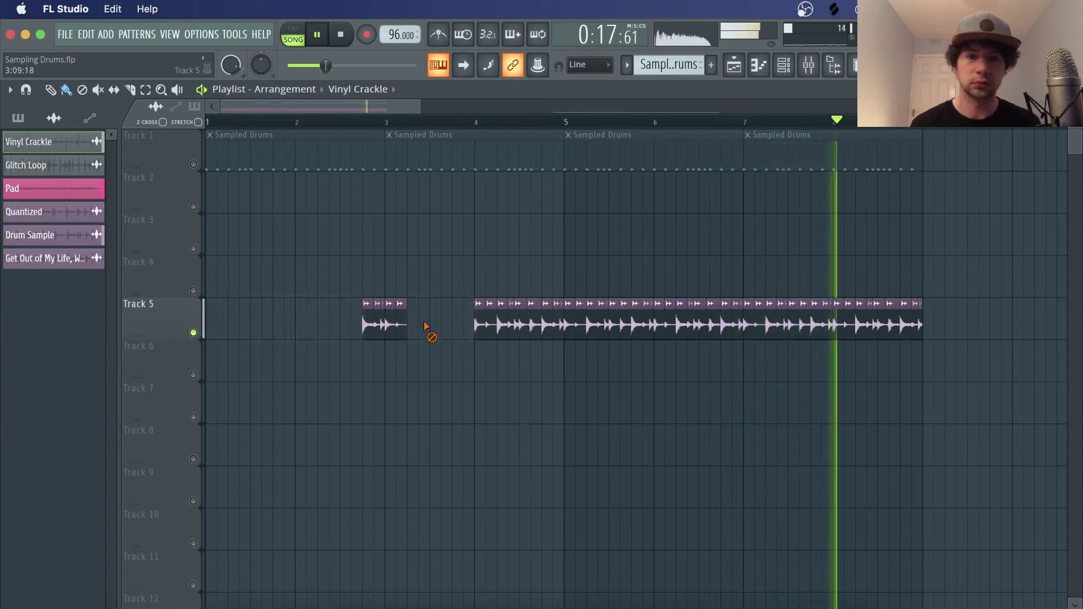
{"action": "right_click", "coordinate": [384, 325]}
{"action": "left_click", "coordinate": [194, 164]}
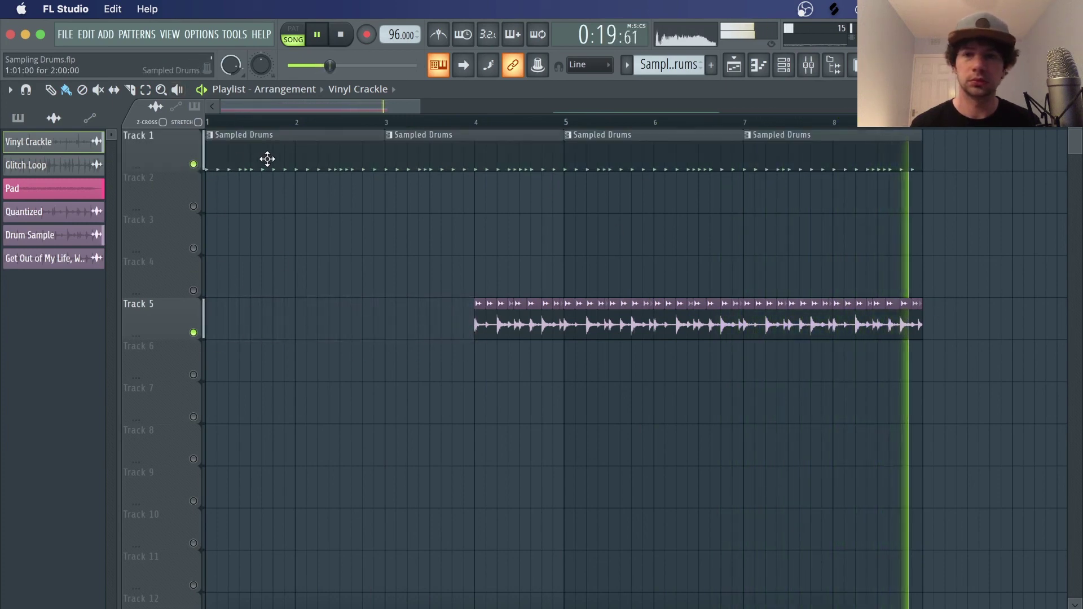
{"action": "key", "text": "space"}
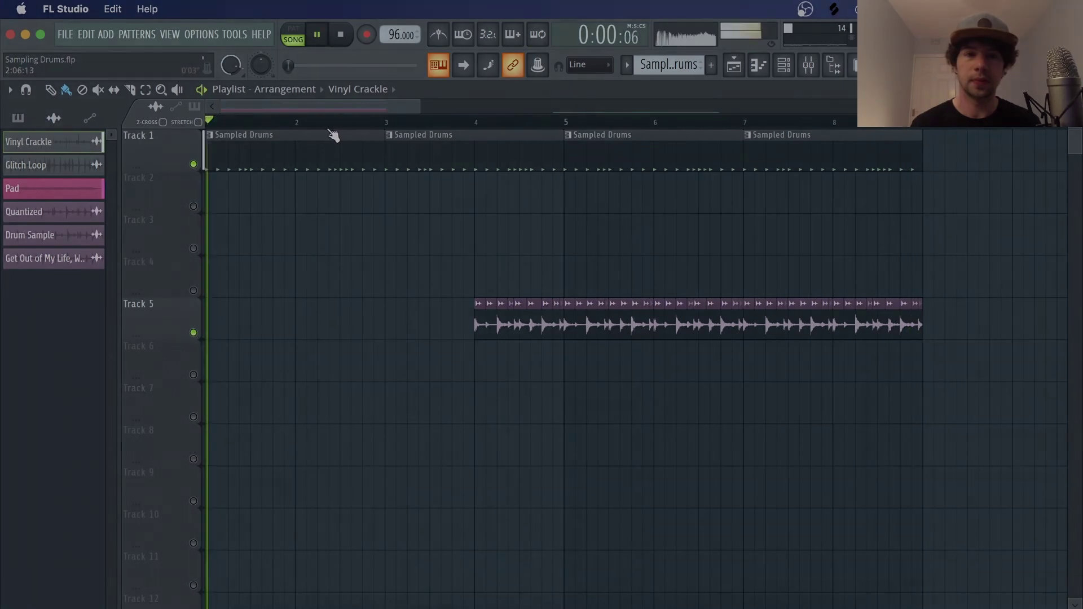